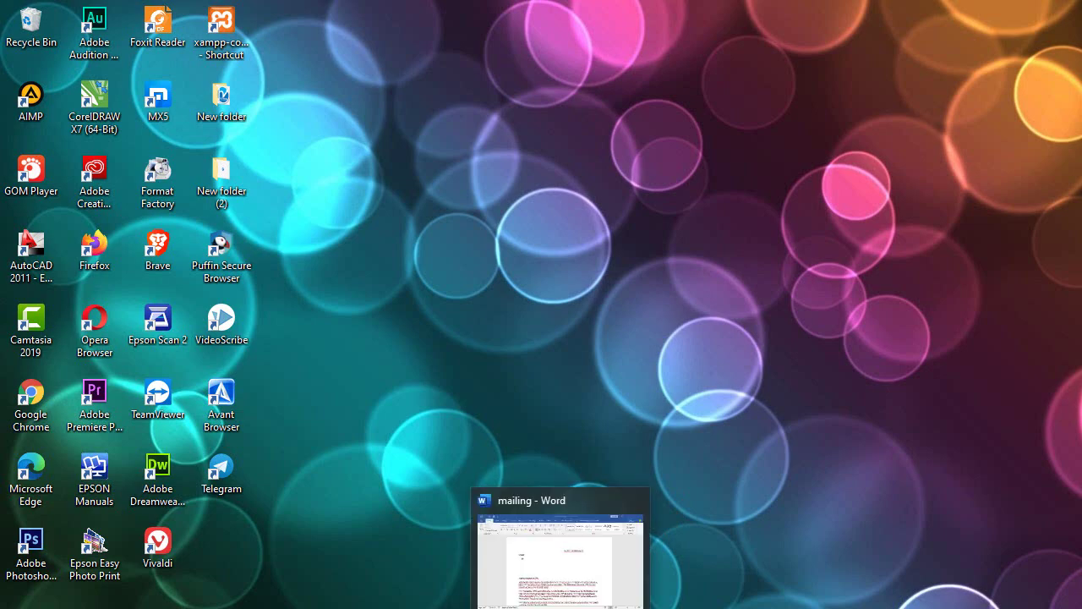
Step: Restore the Word mailing letter, then switch to the DATA PENERIMA DISKON workbook in Excel
click(559, 607)
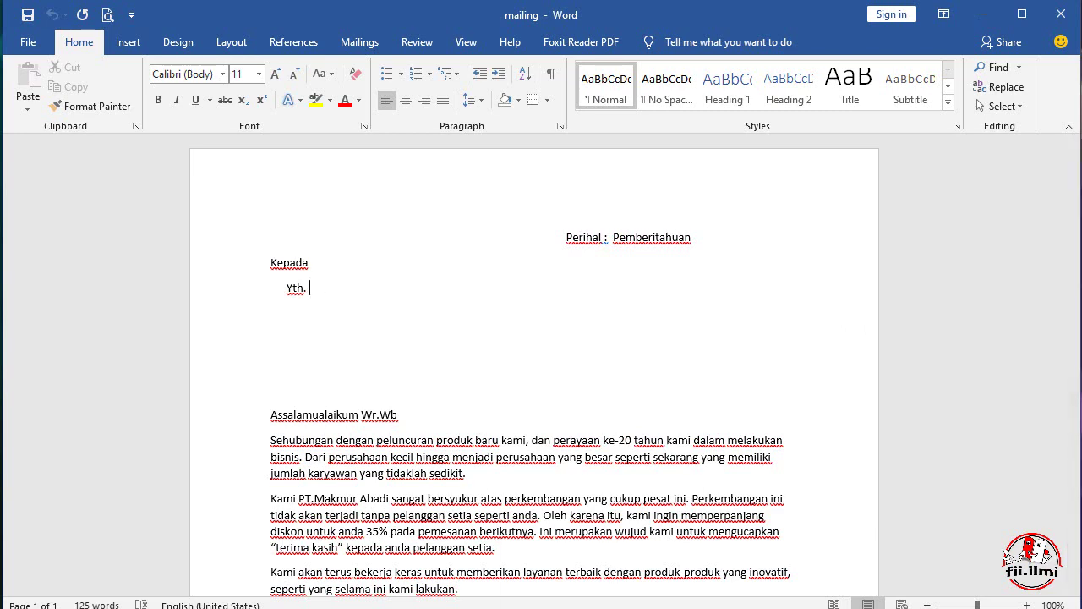
mouse_move(602, 608)
click(602, 541)
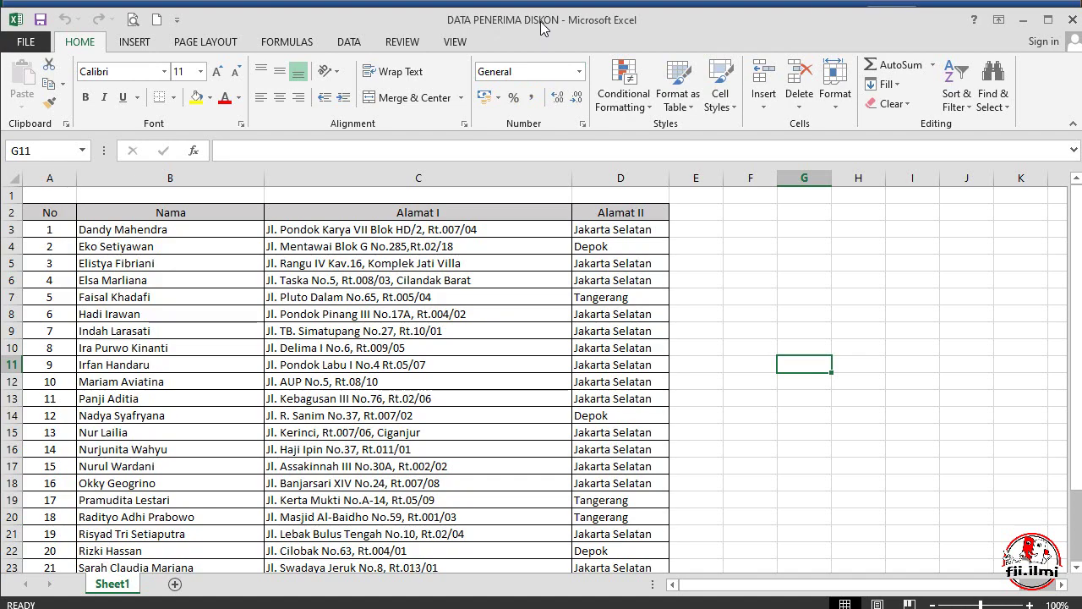
Step: Minimize Excel to return to the Word mailing letter
click(1021, 25)
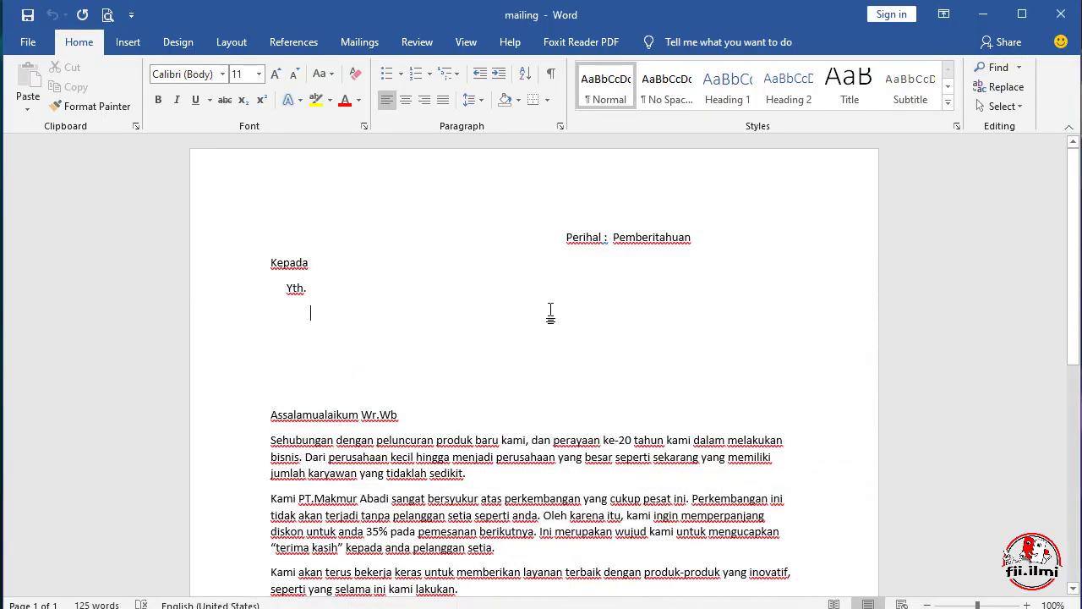
Step: With the cursor at the Yth. line, open Mailings' Select Recipients dropdown
click(319, 290)
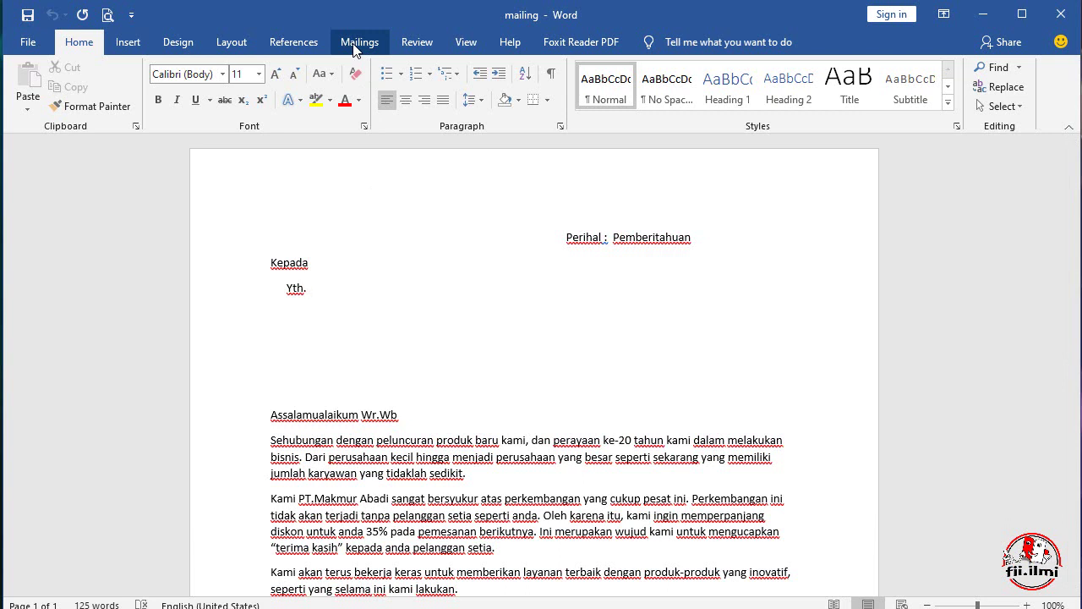
click(355, 47)
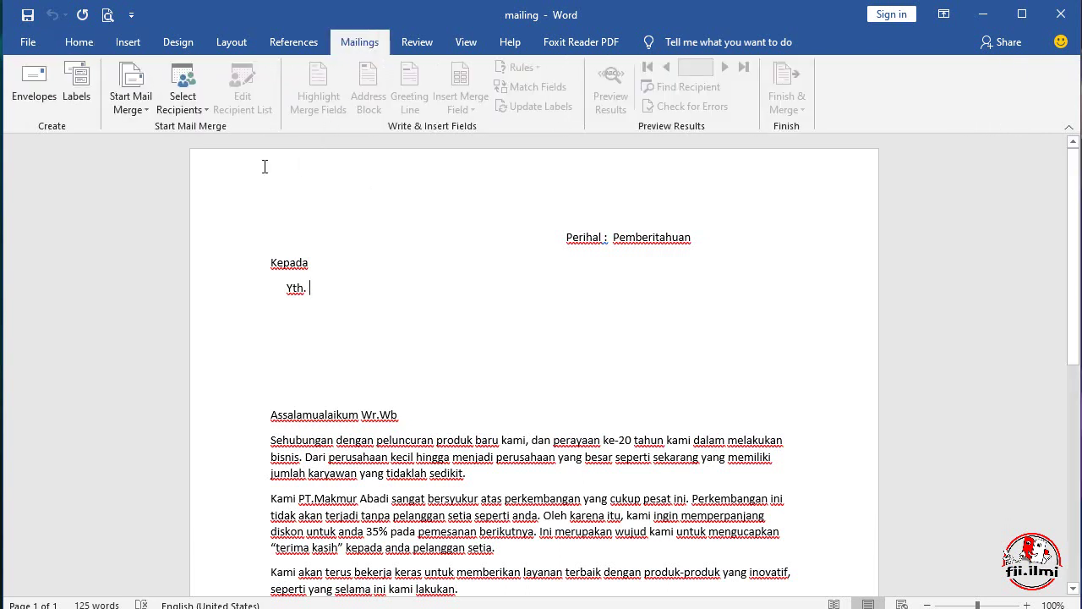
click(192, 117)
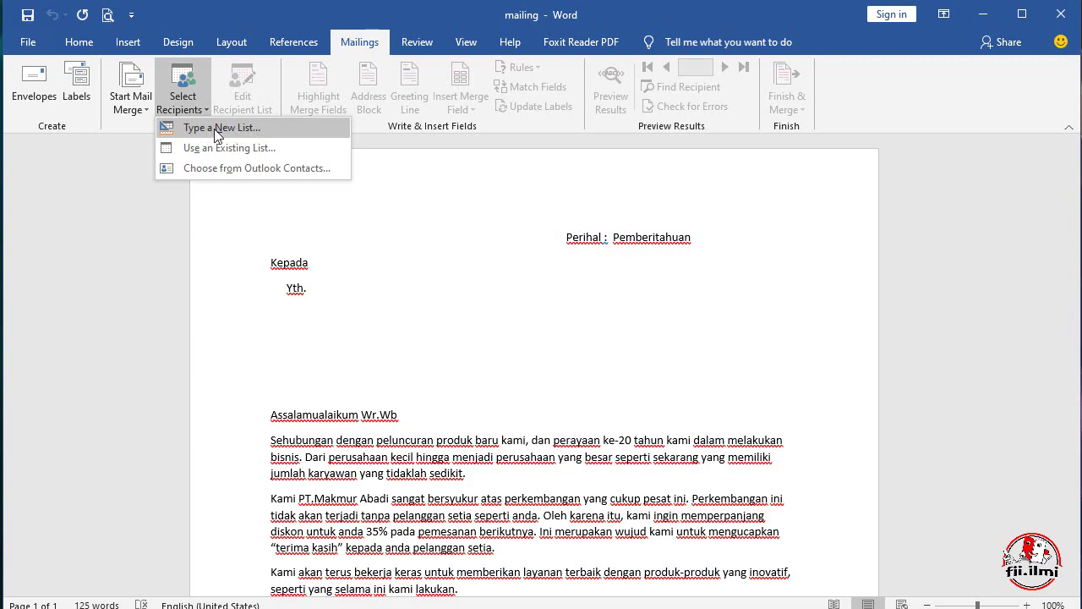
Step: Use the existing DATA PENERIMA DISKON workbook from Documents, table Sheet1$, as the recipient list
click(216, 149)
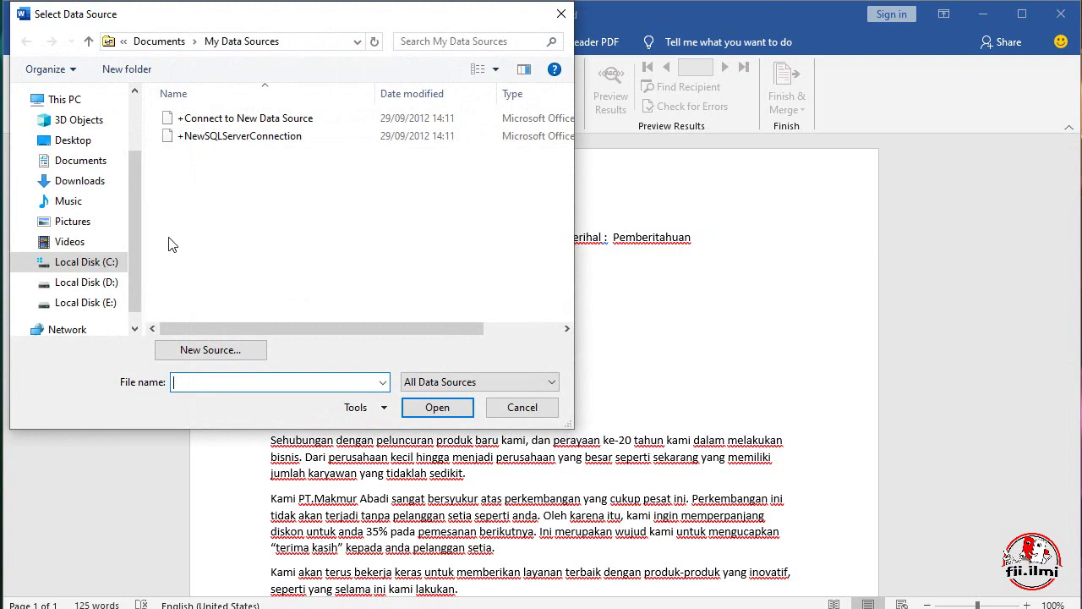
scroll(128, 281, down, 1)
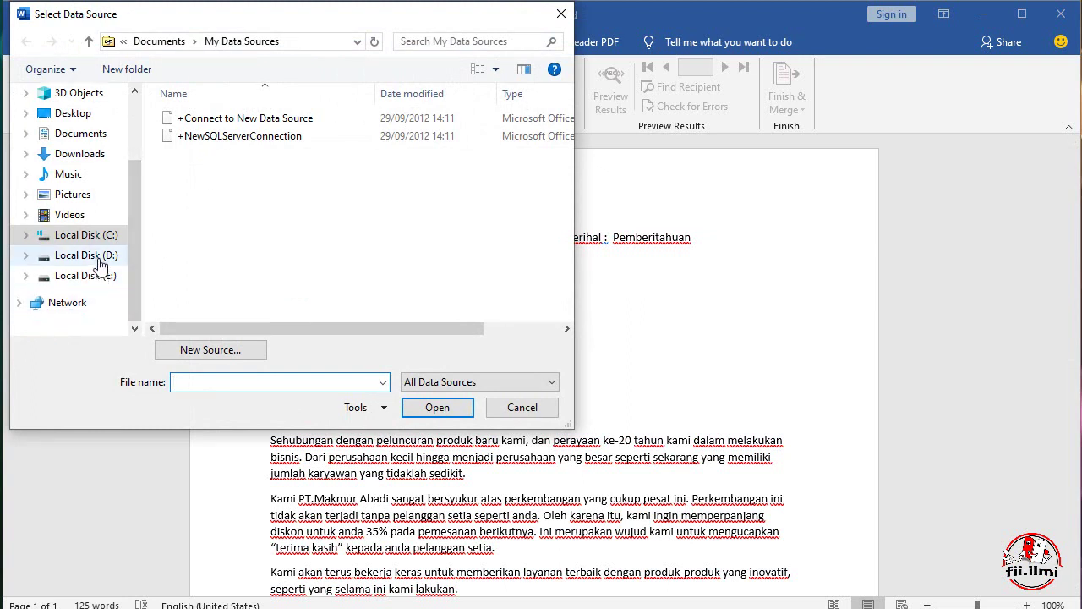
click(93, 133)
scroll(414, 230, down, 2)
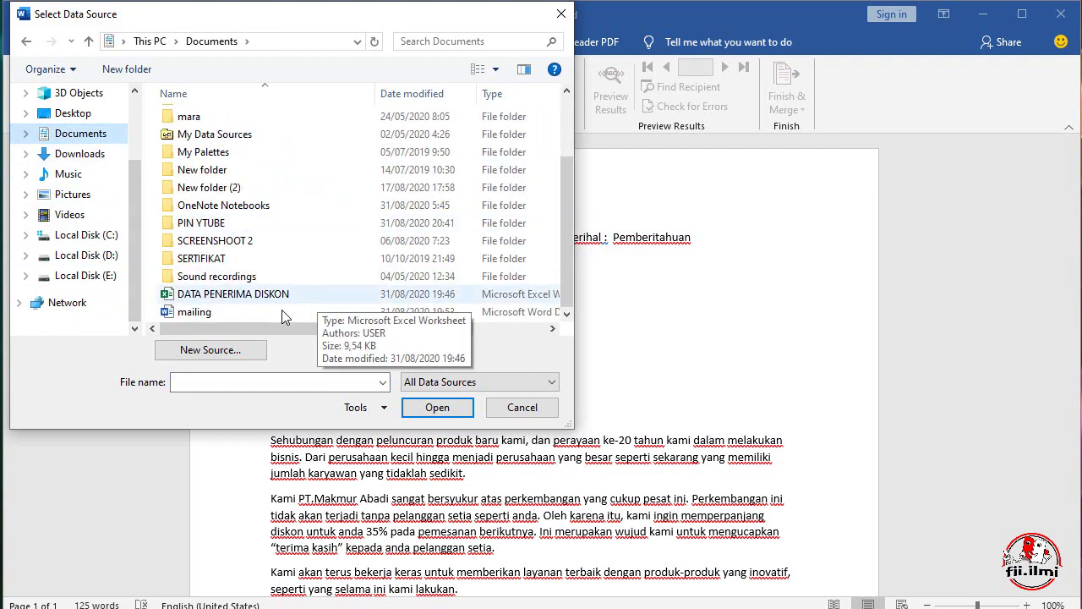
click(207, 295)
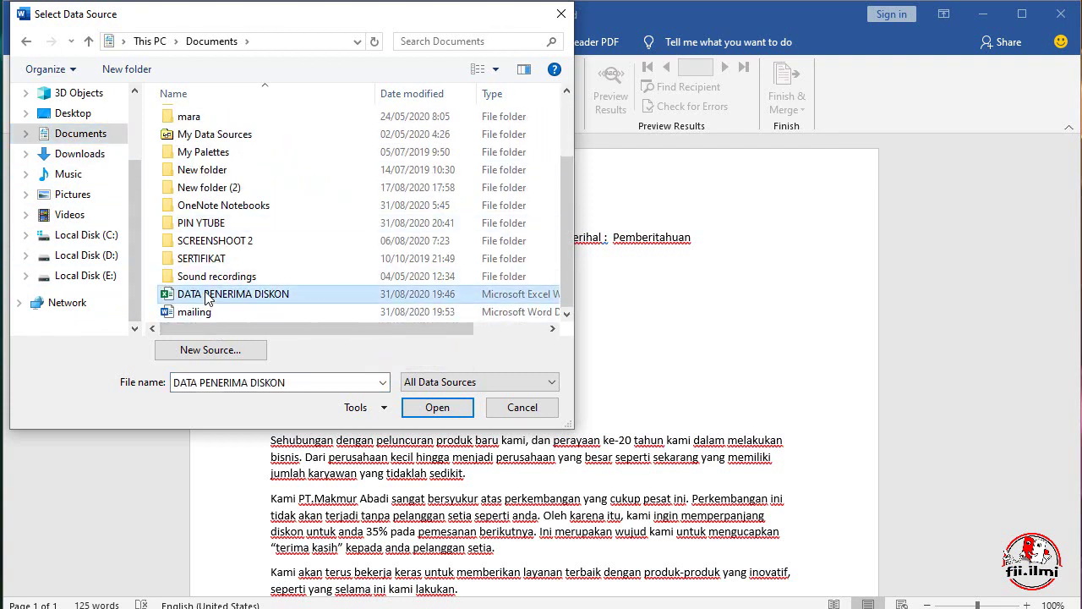
click(433, 408)
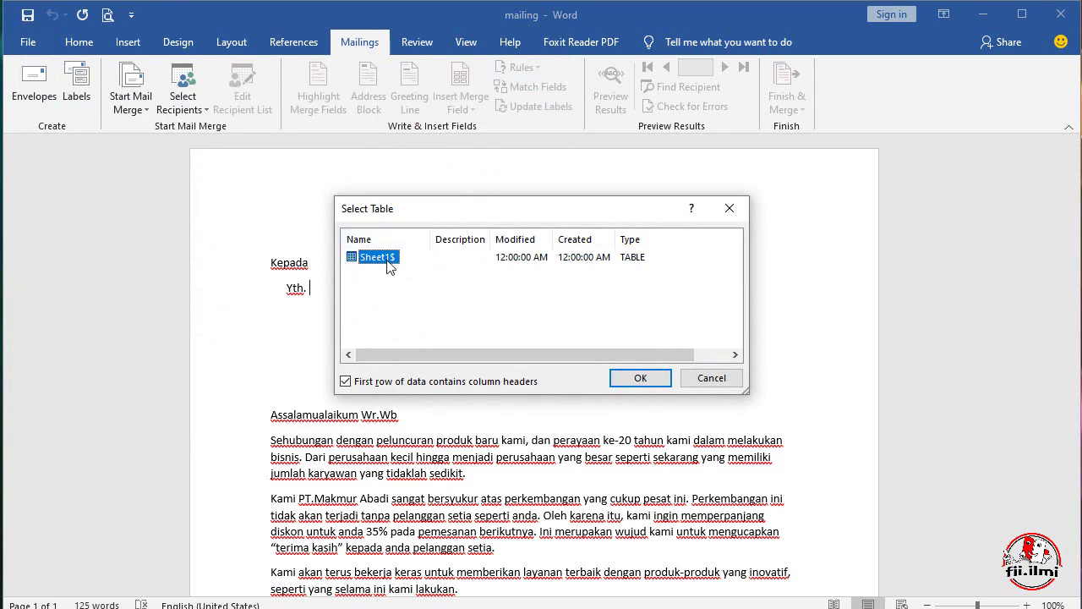
click(629, 382)
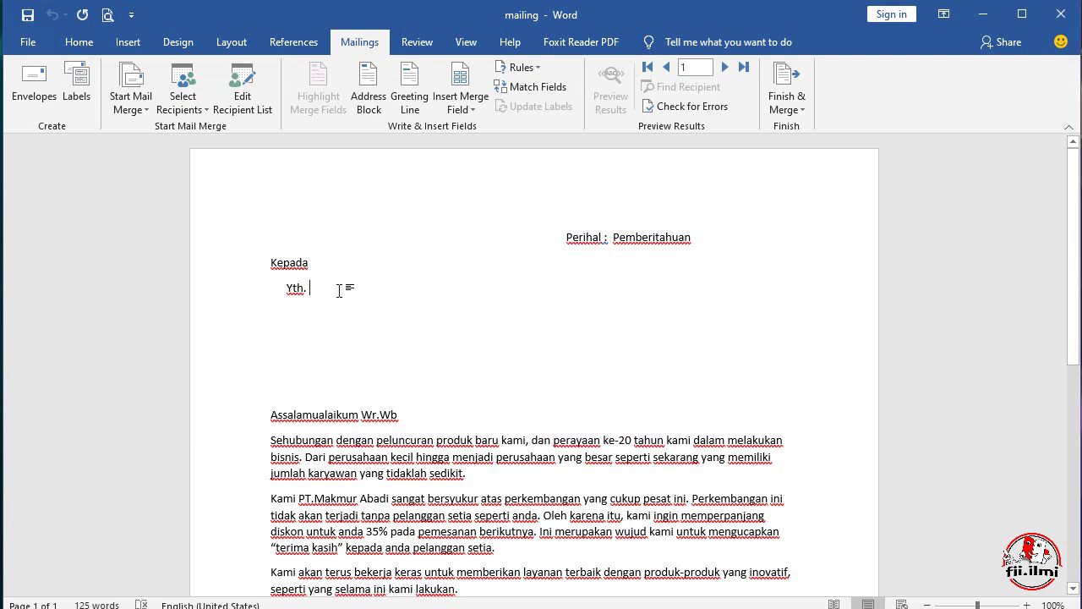
Step: Insert the Nama, Alamat_I and Alamat_II merge fields on successive lines after Yth
click(471, 113)
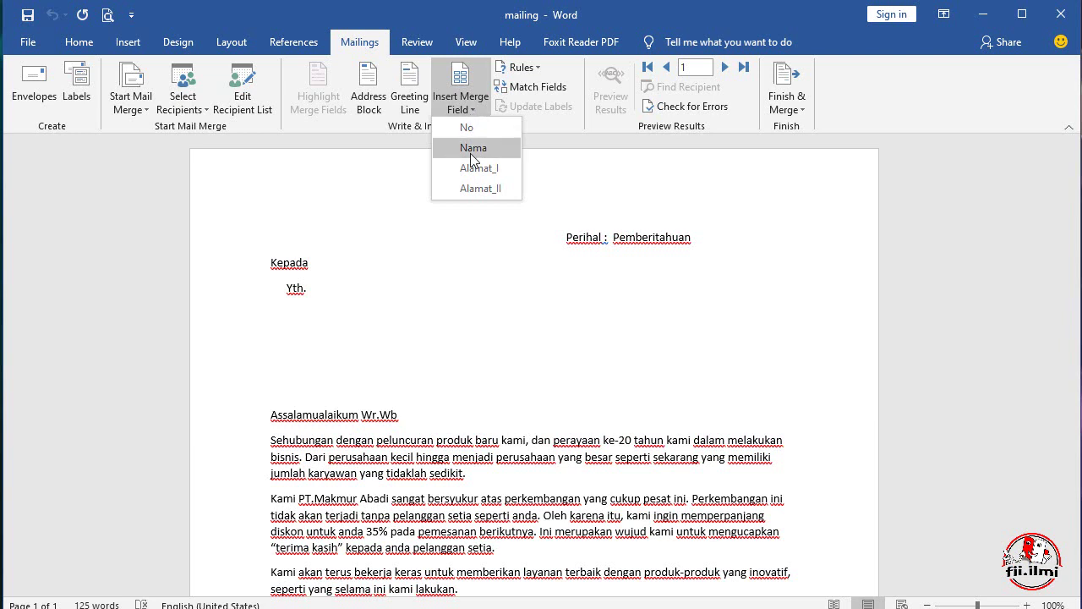
click(470, 153)
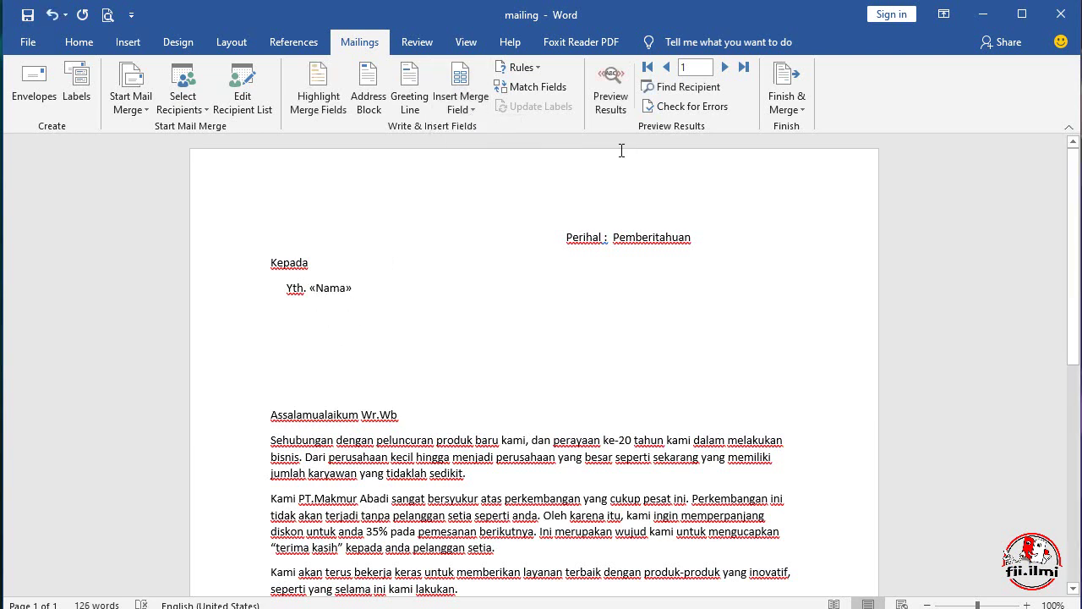
click(478, 111)
click(479, 167)
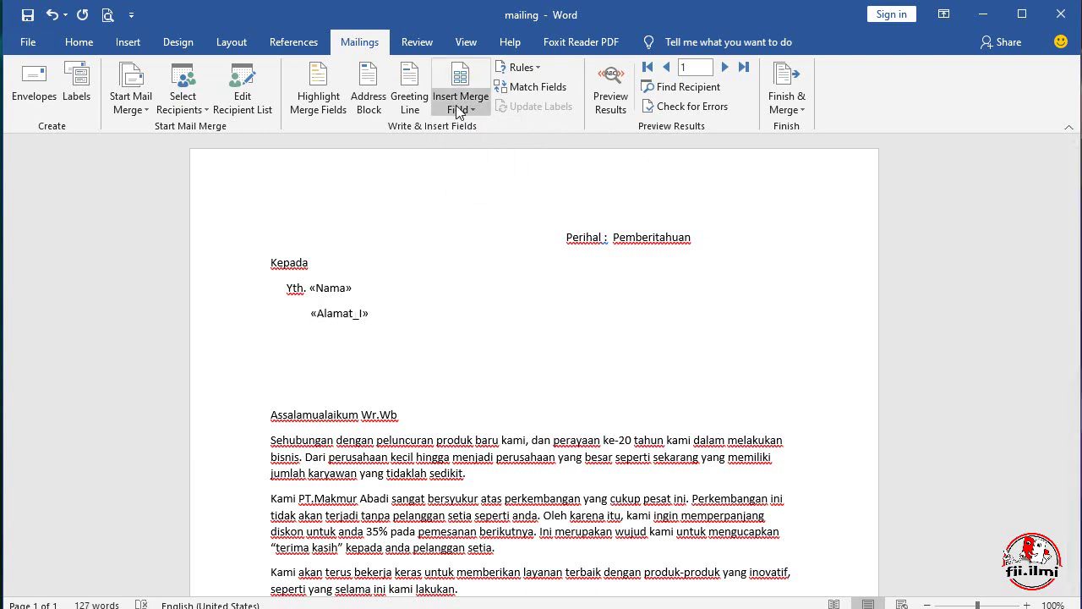
click(463, 101)
click(471, 187)
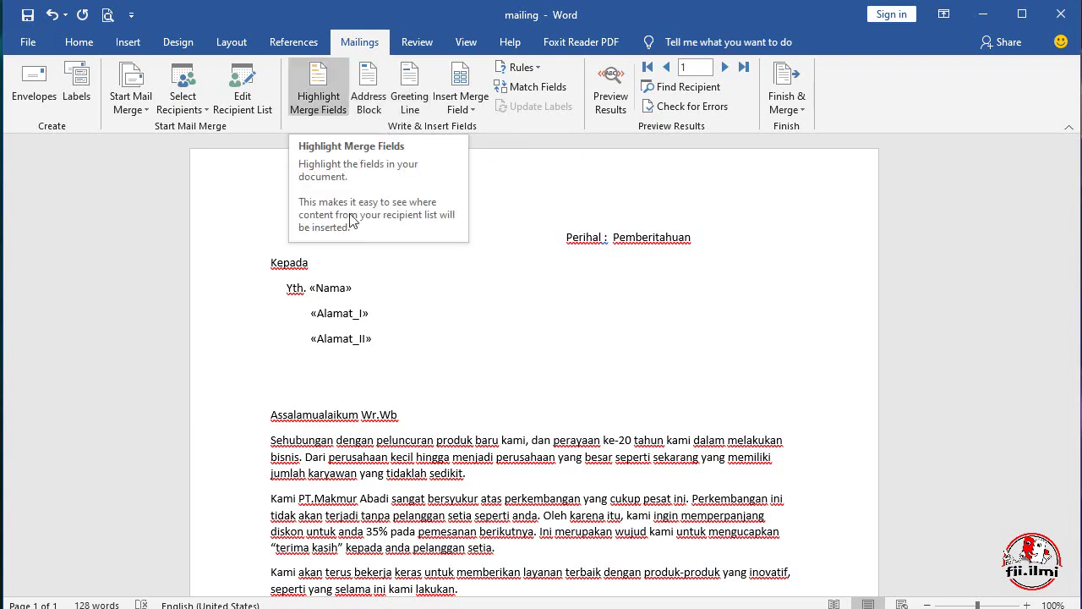
Step: Toggle Highlight Merge Fields on and back off to check the inserted fields
click(338, 288)
click(328, 113)
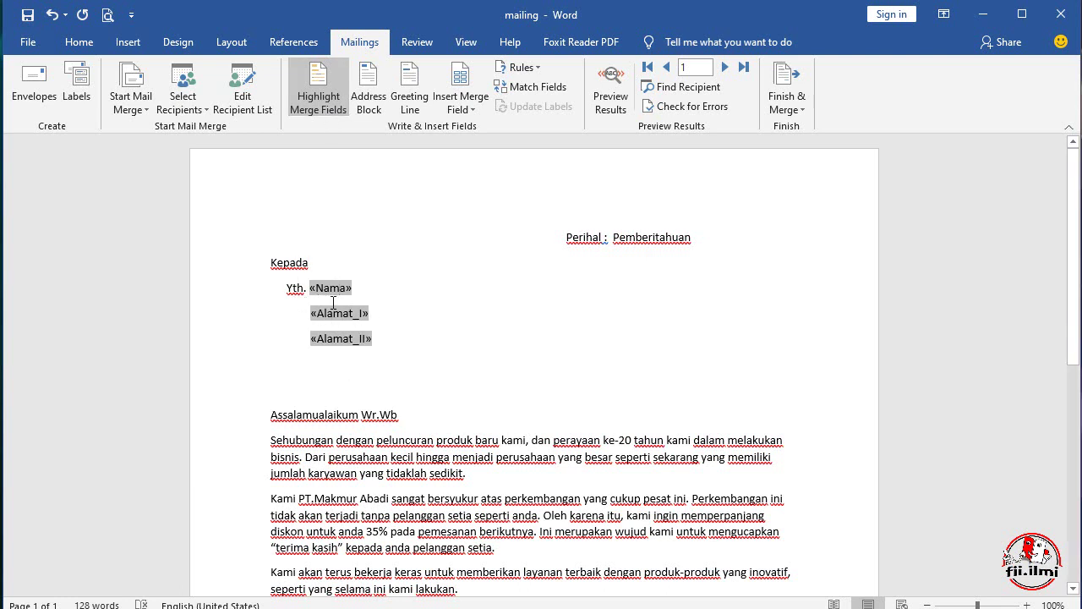
click(329, 102)
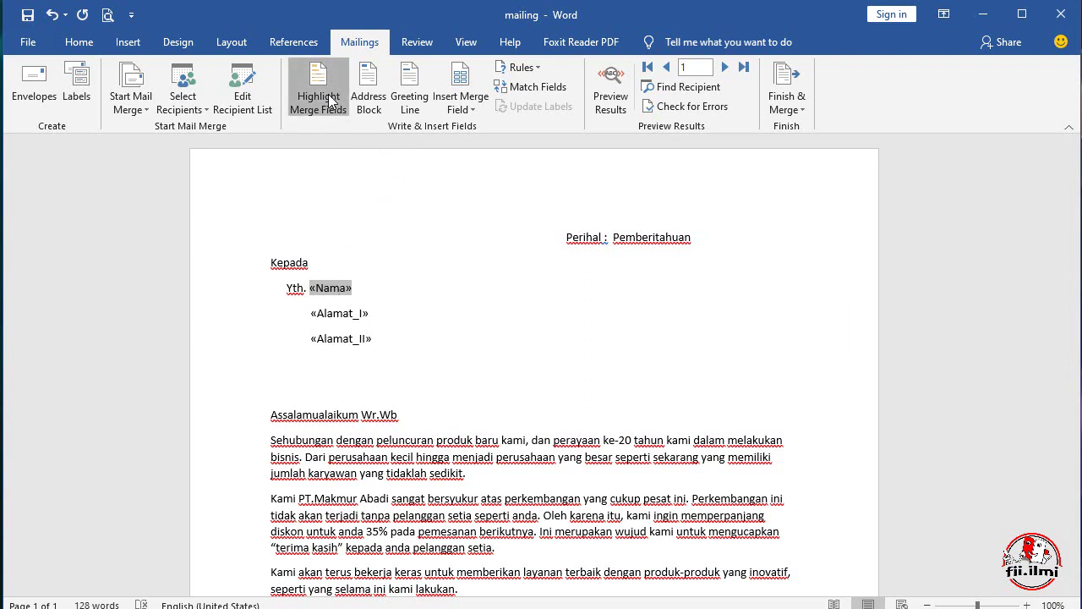
click(329, 101)
click(329, 101)
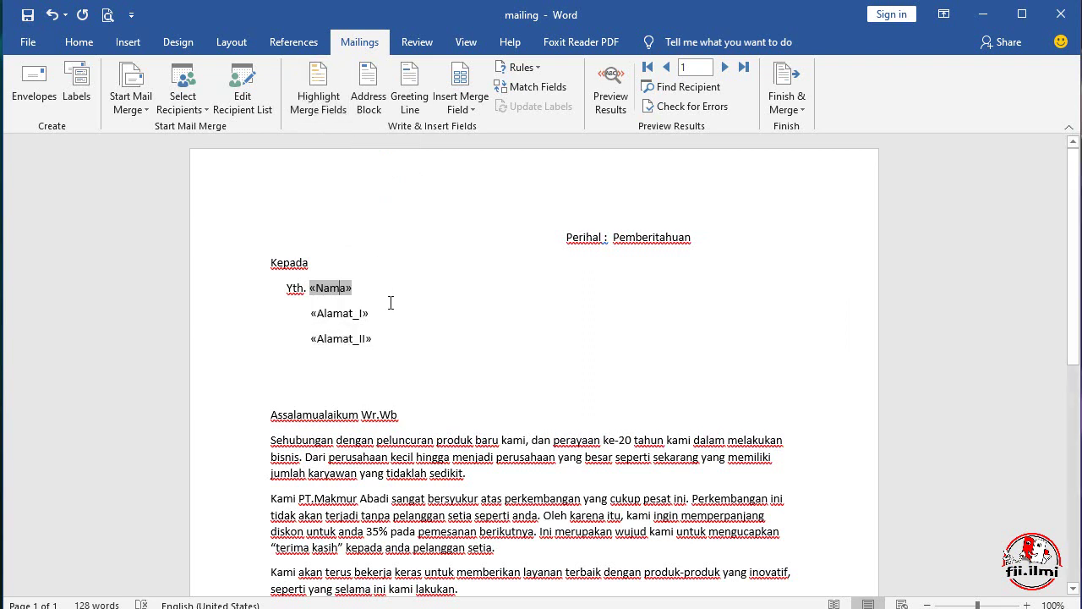
key(Right)
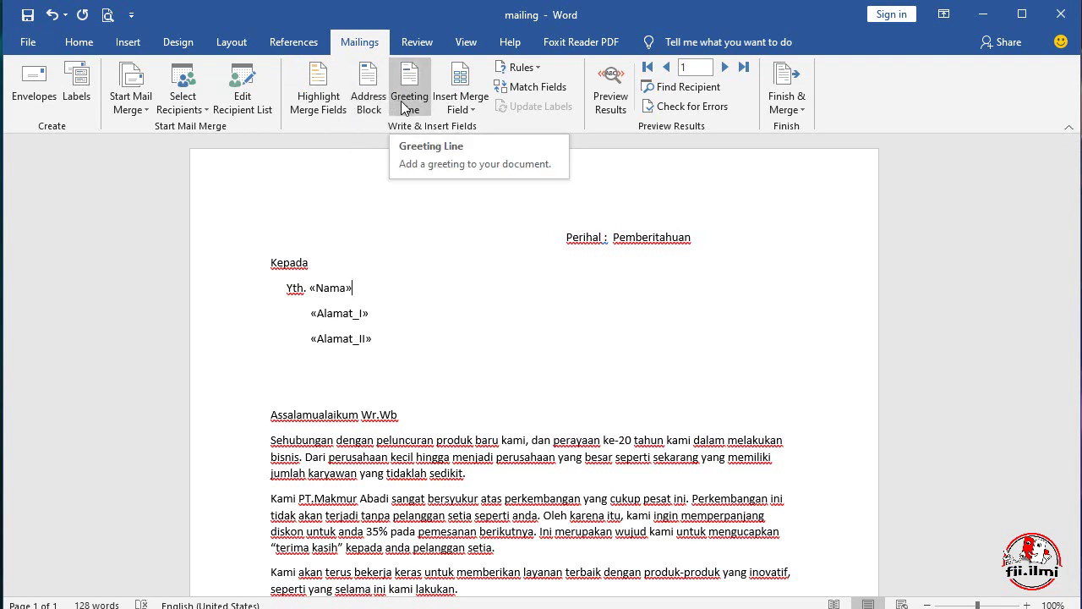
click(312, 291)
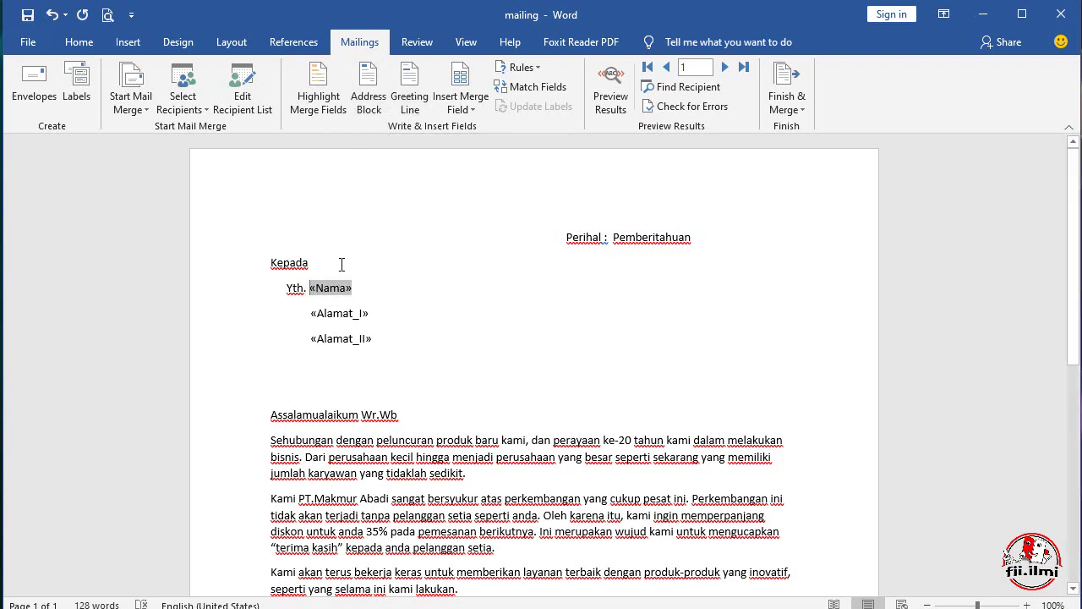
click(409, 97)
click(469, 209)
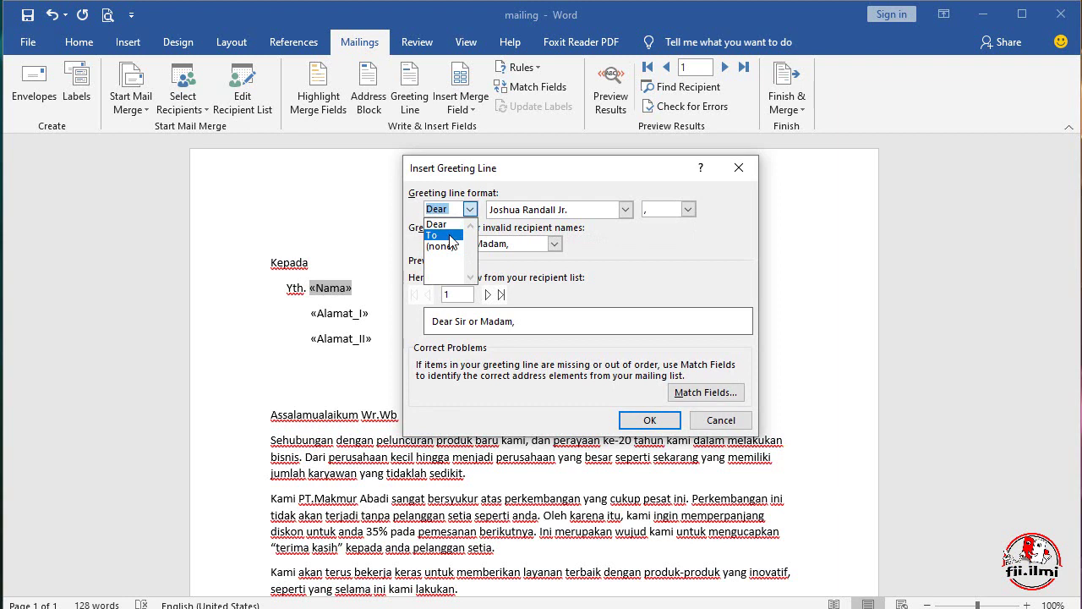
click(596, 233)
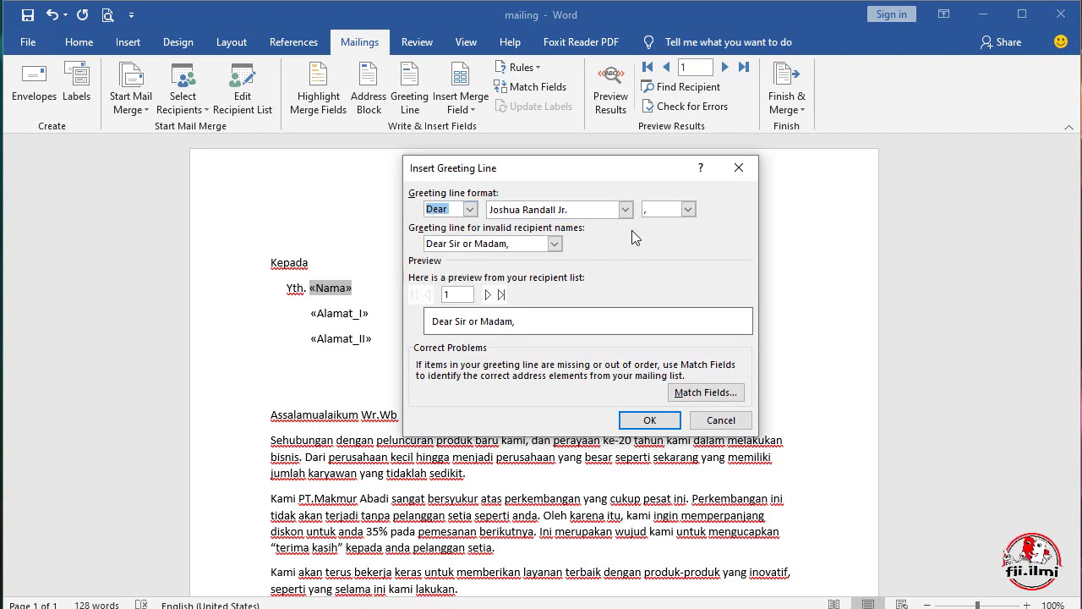
click(624, 209)
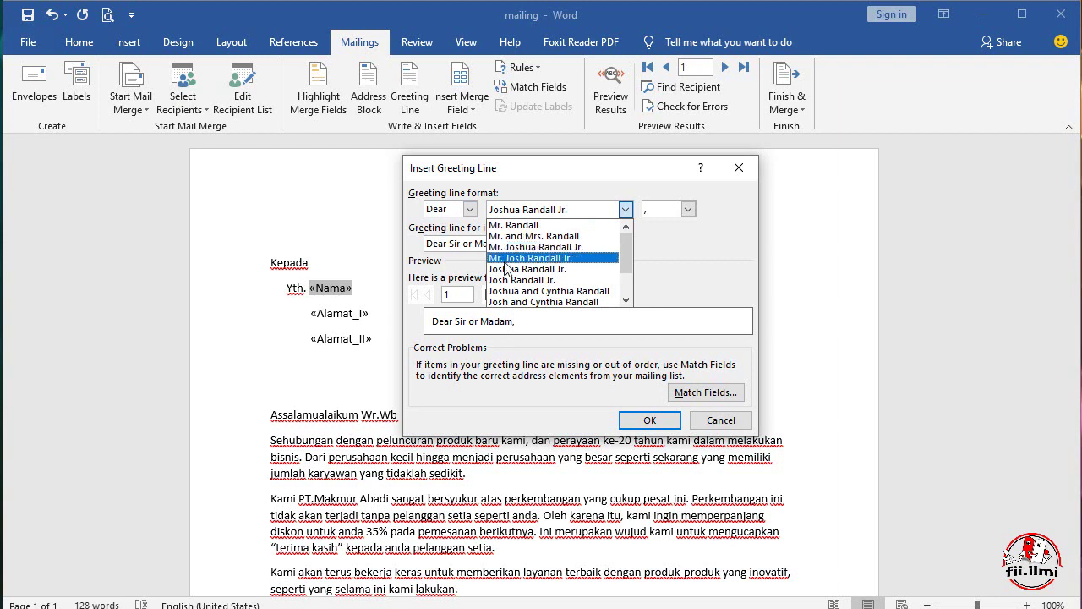
scroll(520, 283, down, 1)
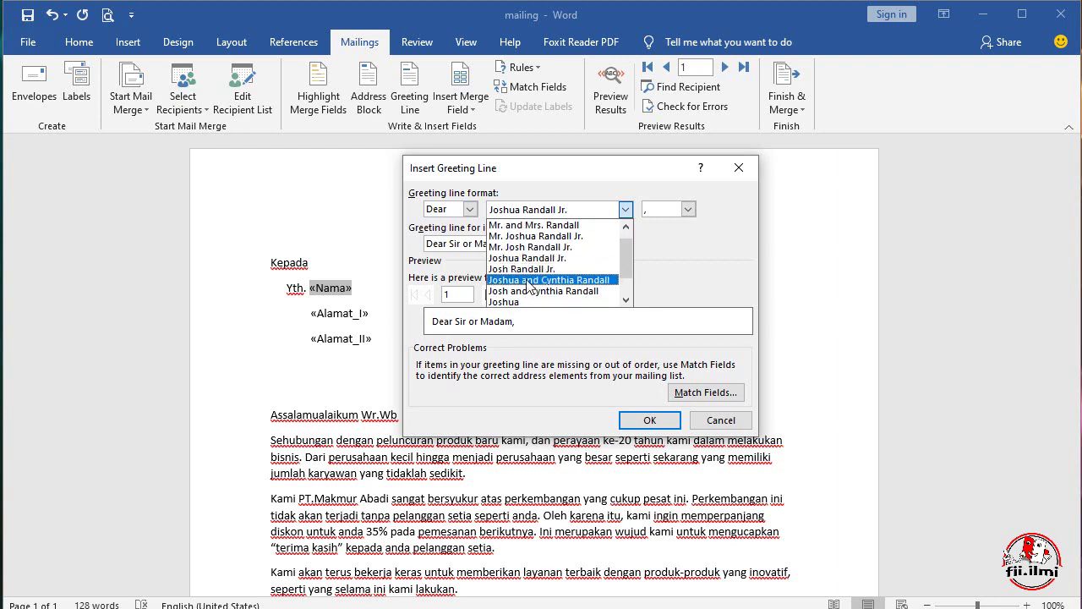
click(532, 258)
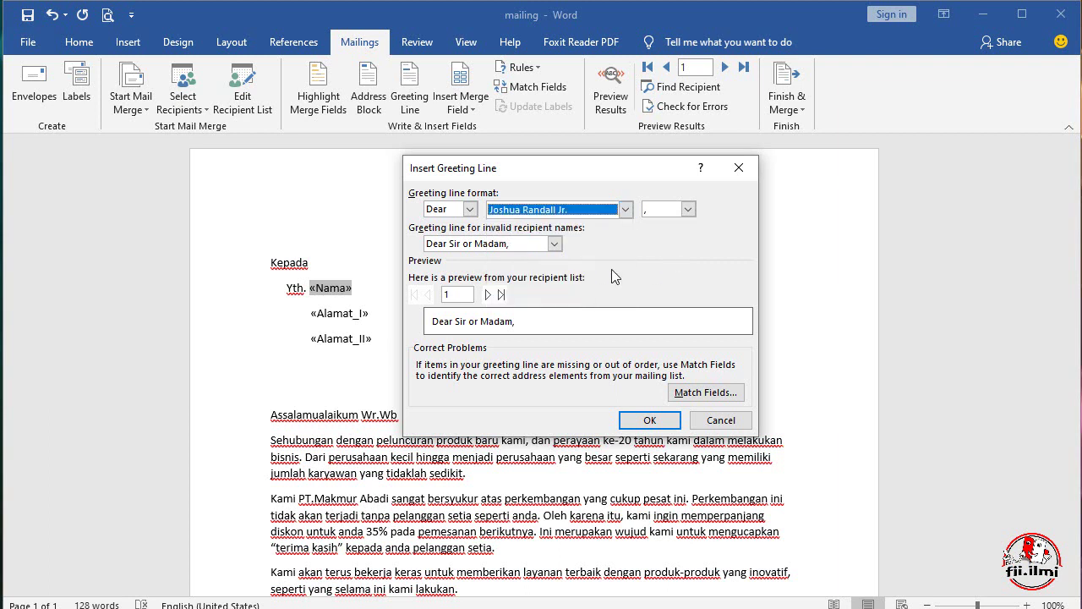
click(554, 244)
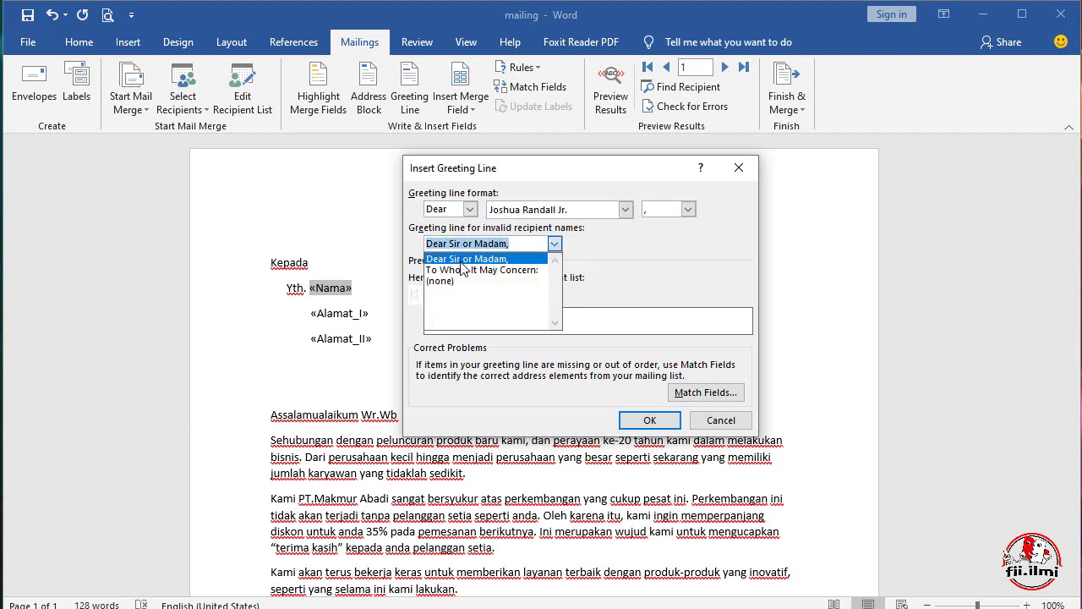
click(463, 271)
click(554, 244)
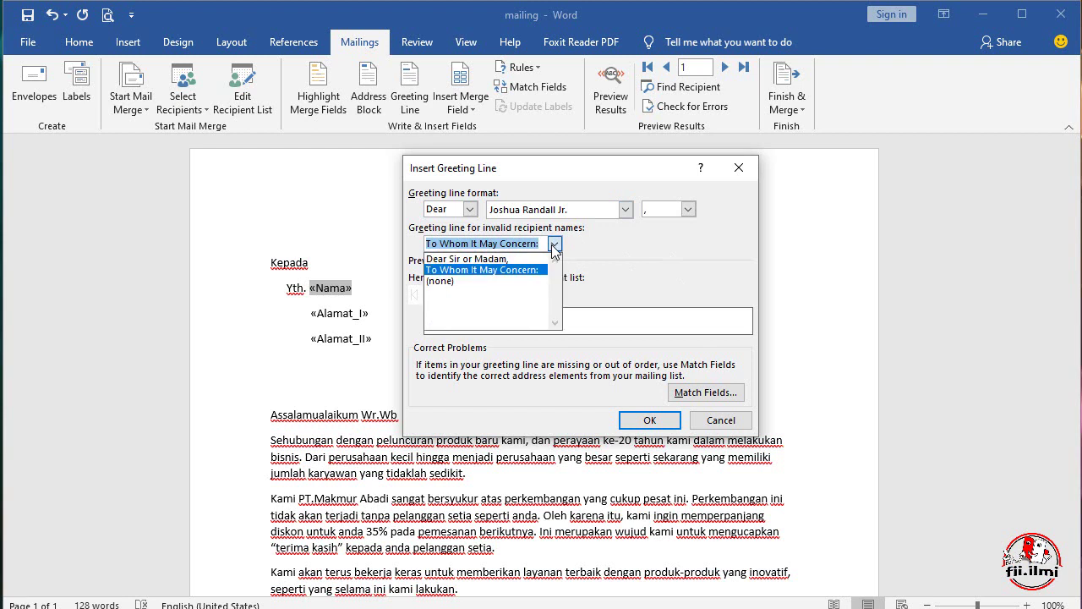
click(599, 249)
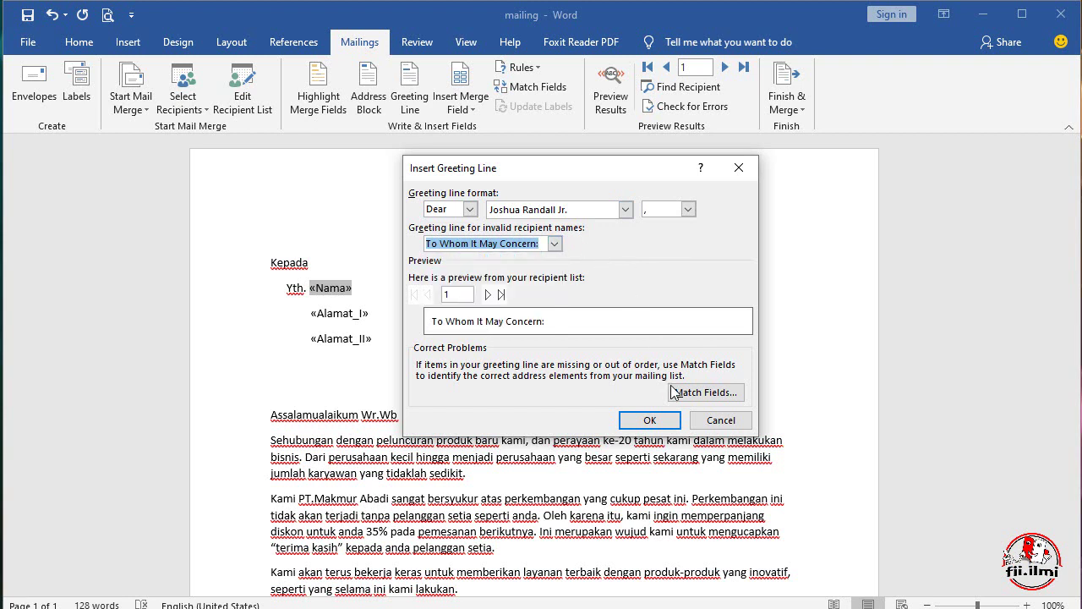
click(720, 421)
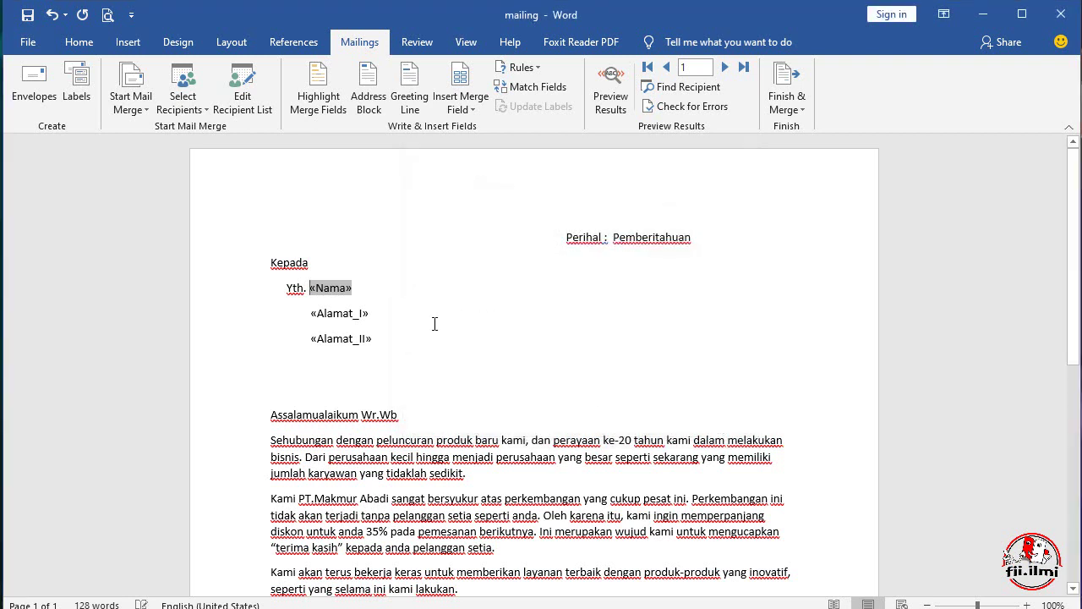
Step: Turn on Preview Results to fill the letter with record 1's name and address
click(372, 292)
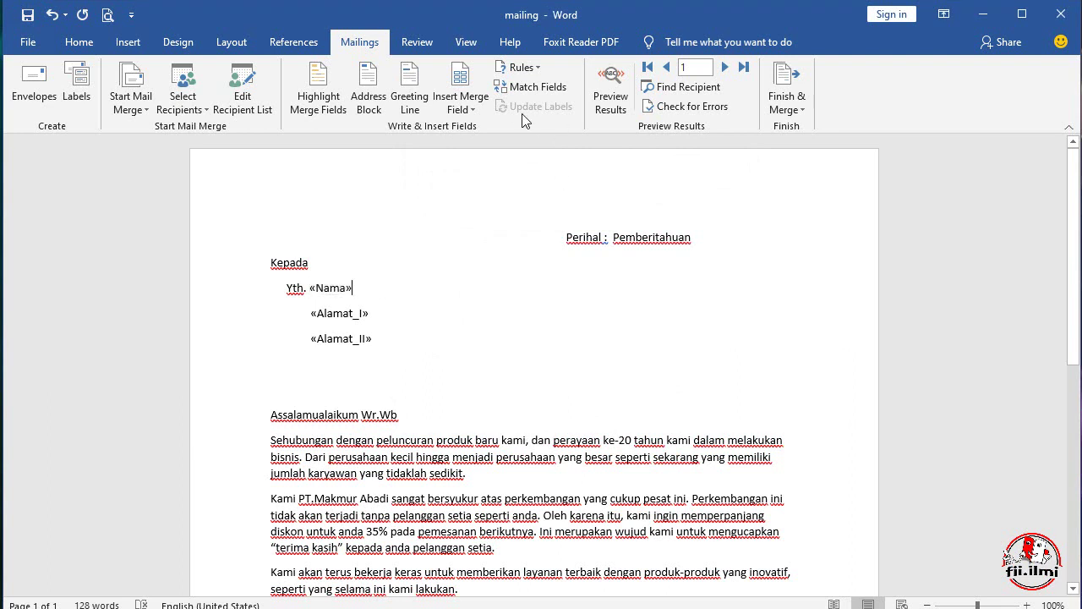
click(616, 106)
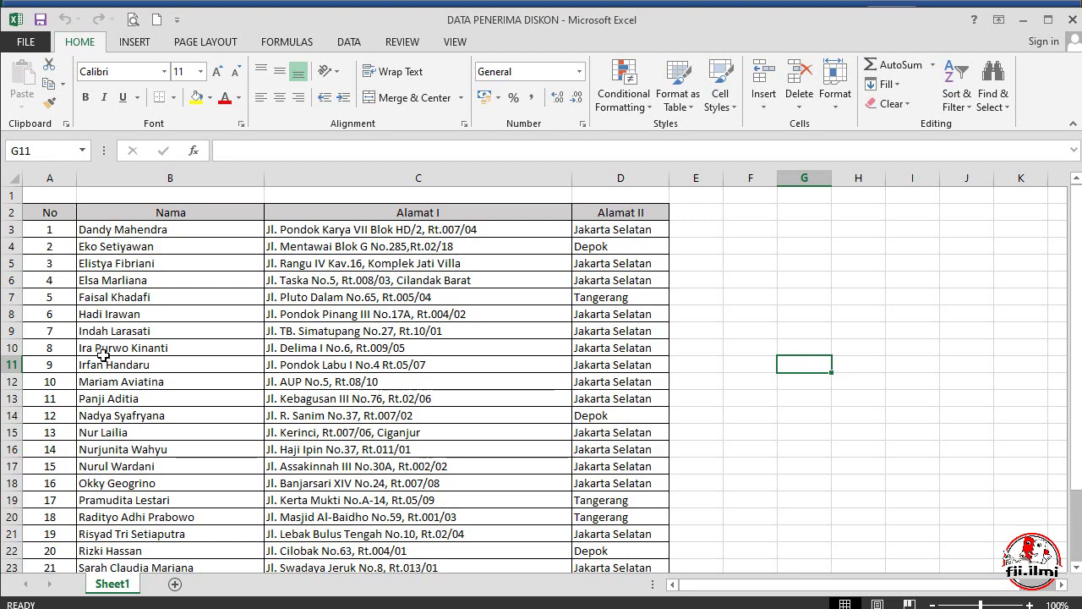
scroll(109, 423, down, 4)
scroll(84, 423, down, 1)
scroll(68, 372, up, 4)
scroll(65, 366, up, 1)
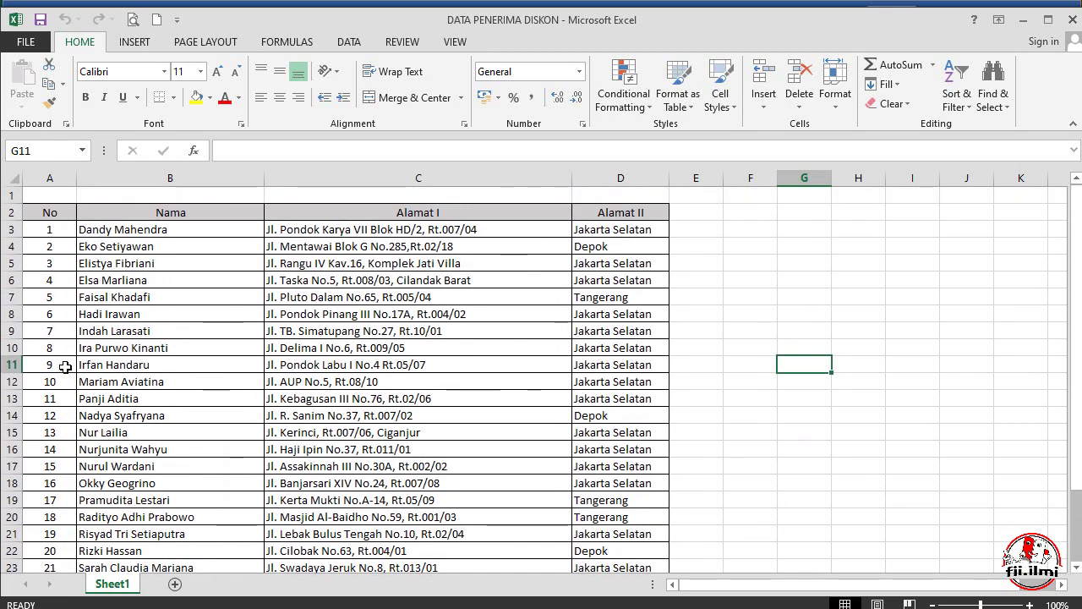
scroll(65, 366, down, 3)
scroll(65, 366, up, 4)
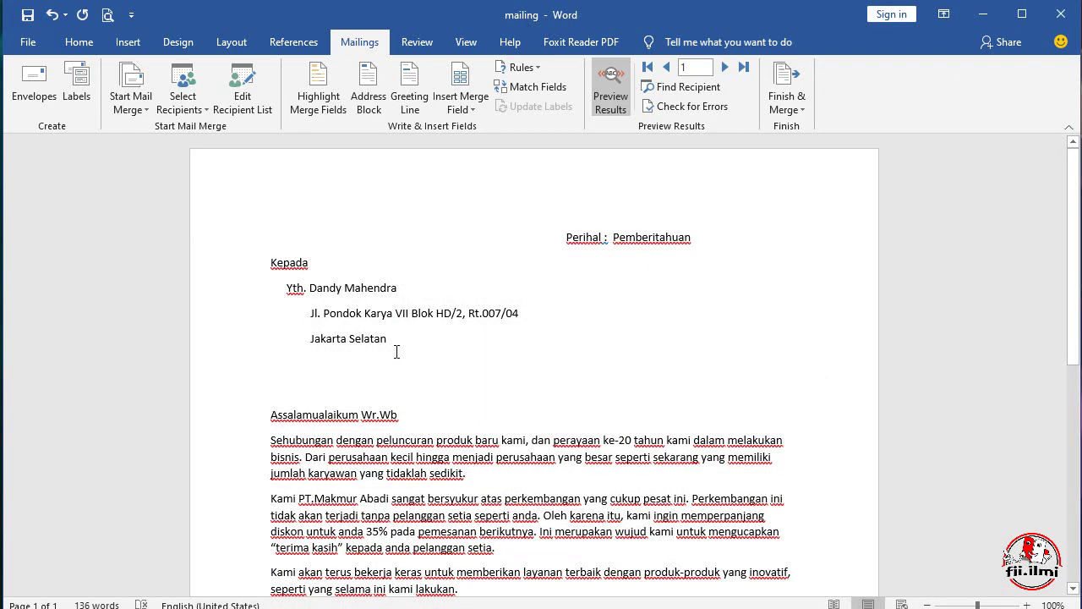
Step: Advance the merge preview four times with Next Record to reach record 5
click(726, 68)
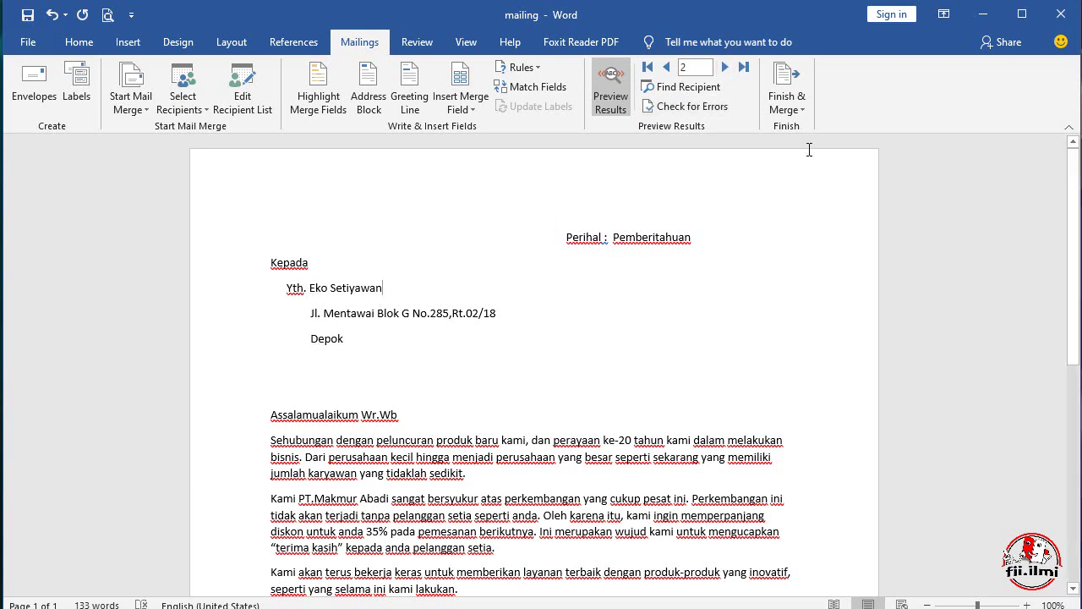
click(726, 67)
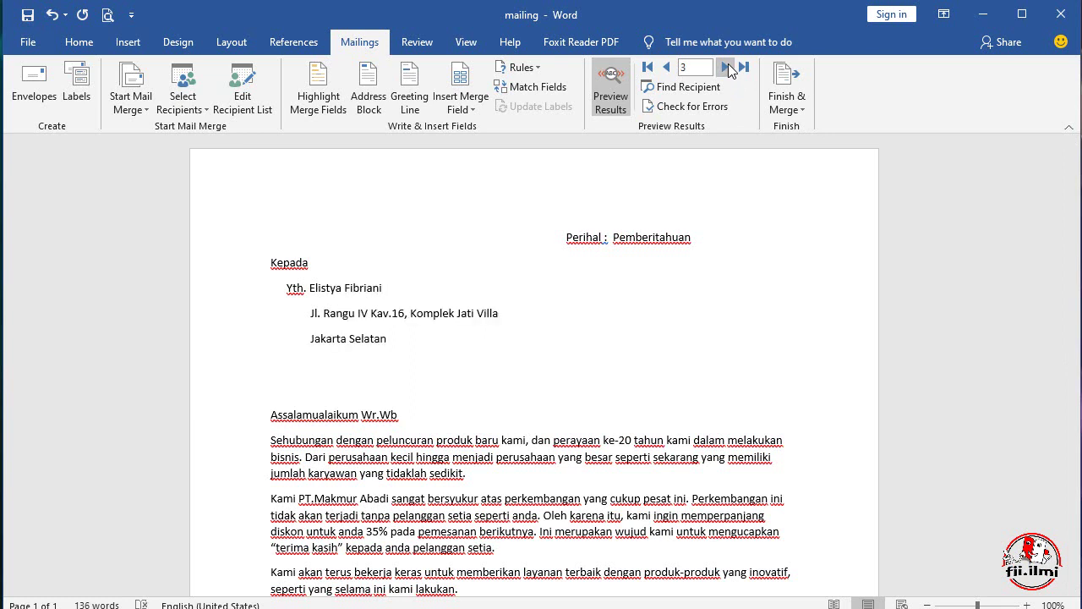
click(726, 68)
click(726, 67)
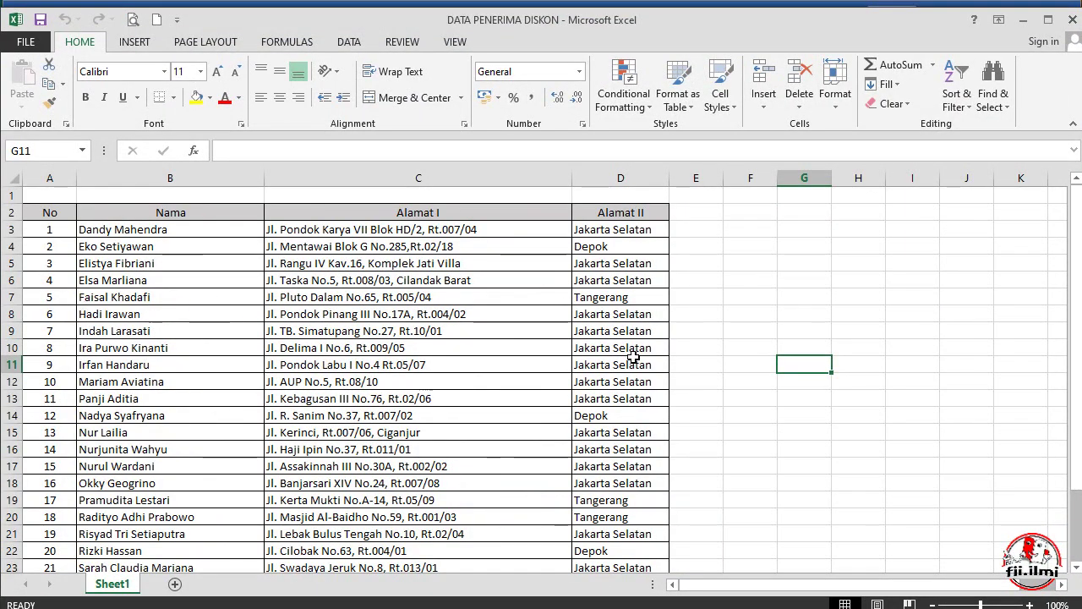
Step: Select cell E14 in Excel, then Alt+Tab back to the Word letter
click(705, 412)
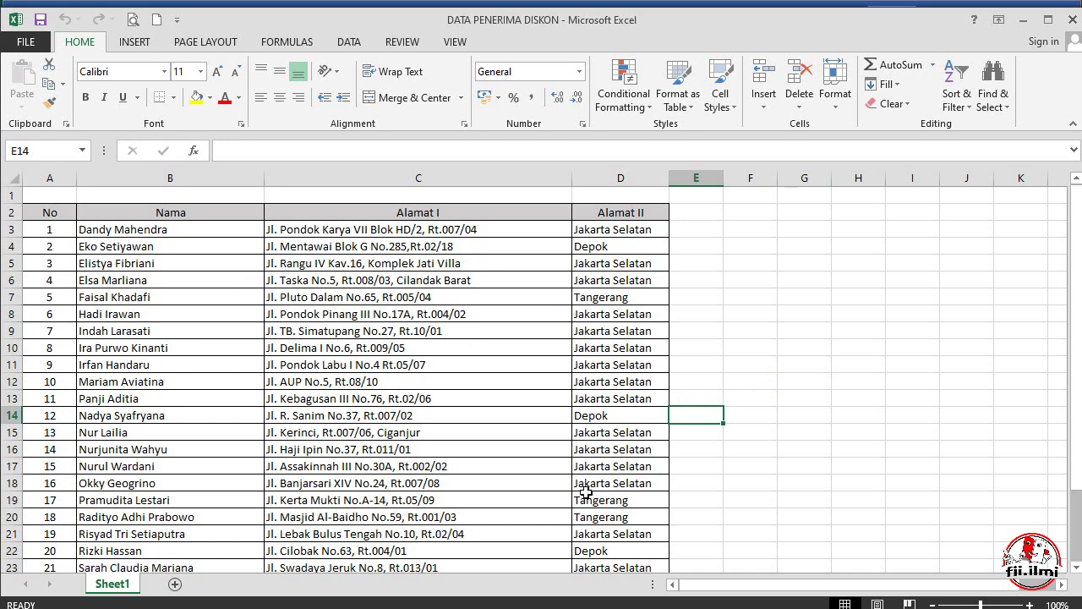
key(alt+Tab)
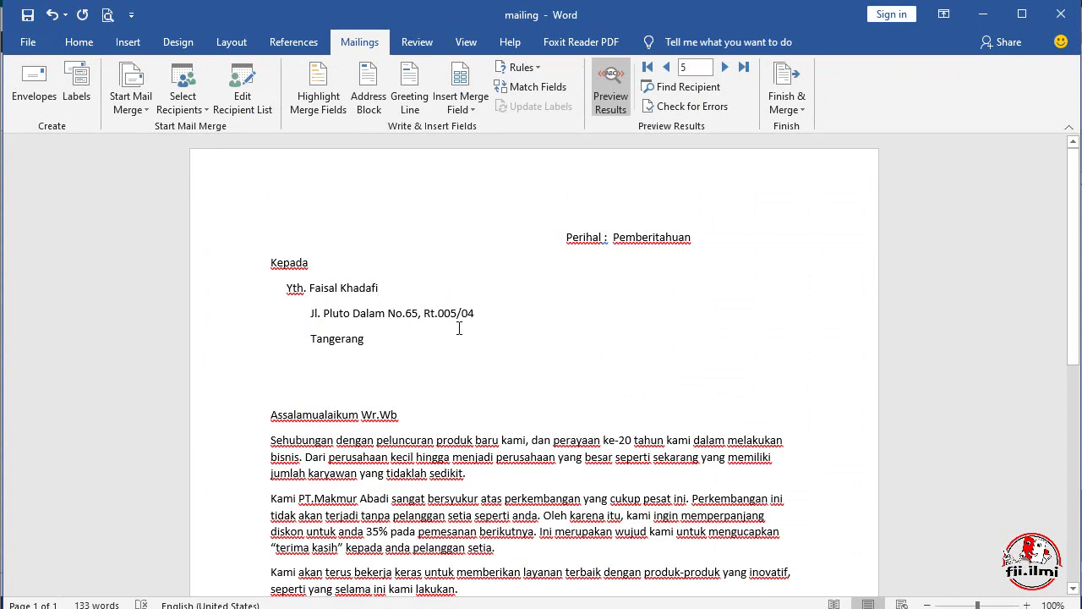
Step: In Edit Recipient List, uncheck recipients 13 and 23 and select the DATA PENERIMA DISKON.xlsx source
click(239, 96)
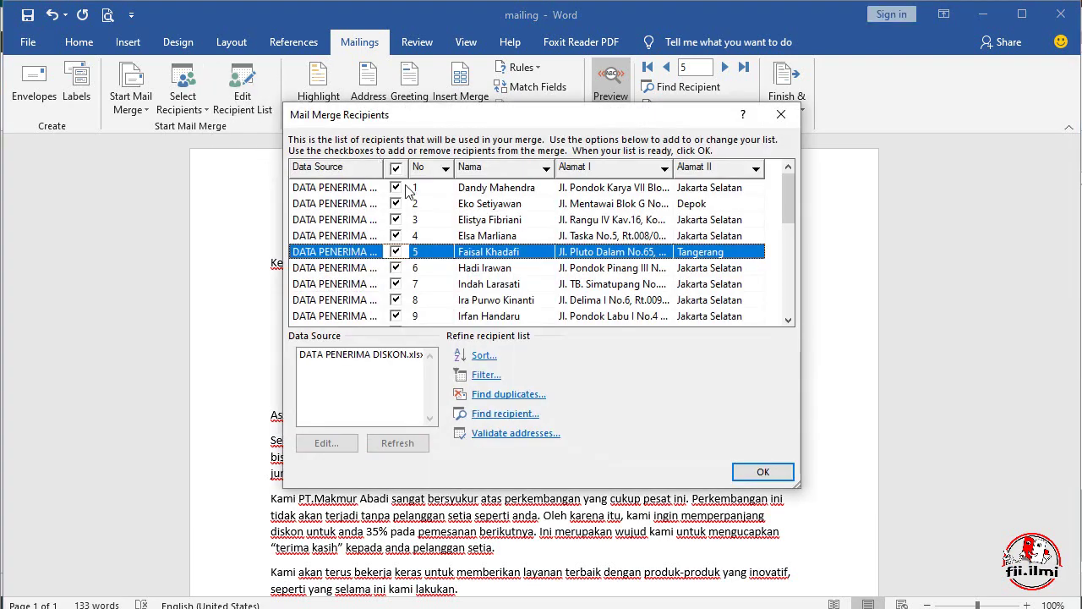
click(394, 250)
scroll(394, 251, down, 1)
scroll(448, 256, down, 1)
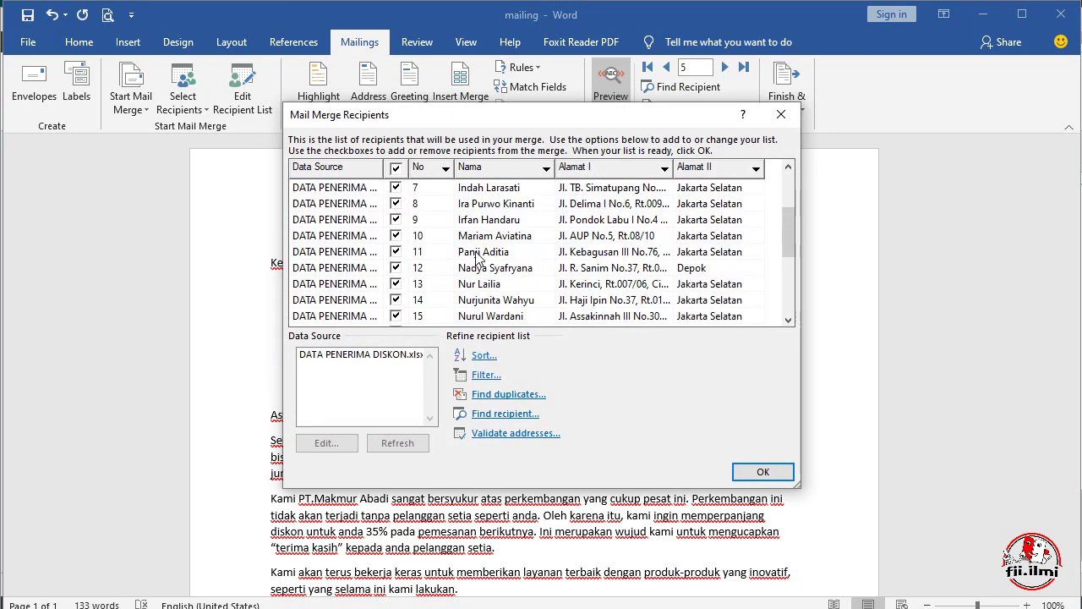
scroll(476, 255, down, 1)
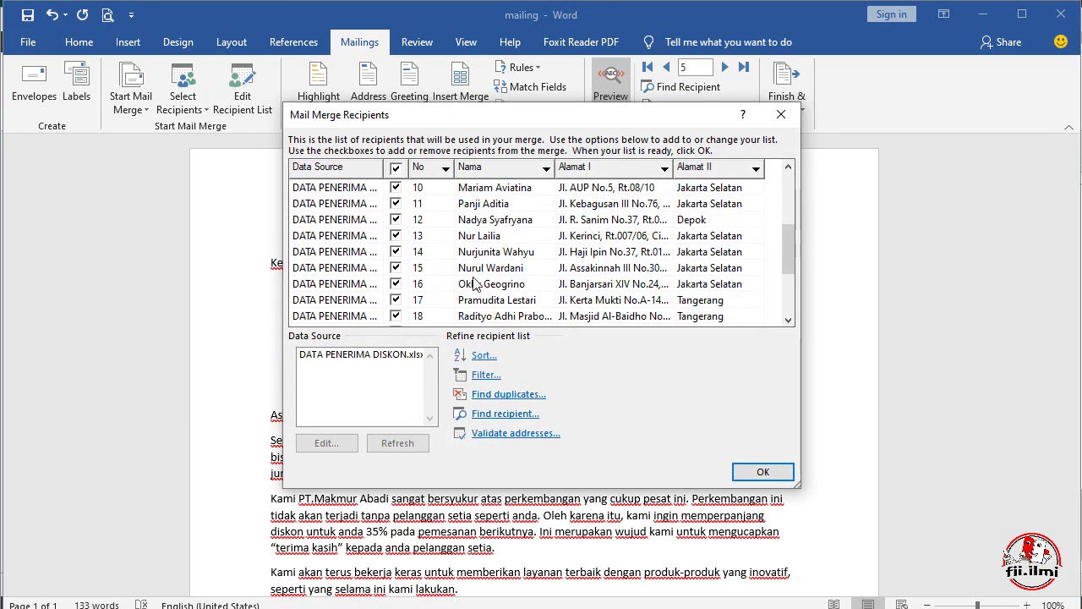
click(394, 240)
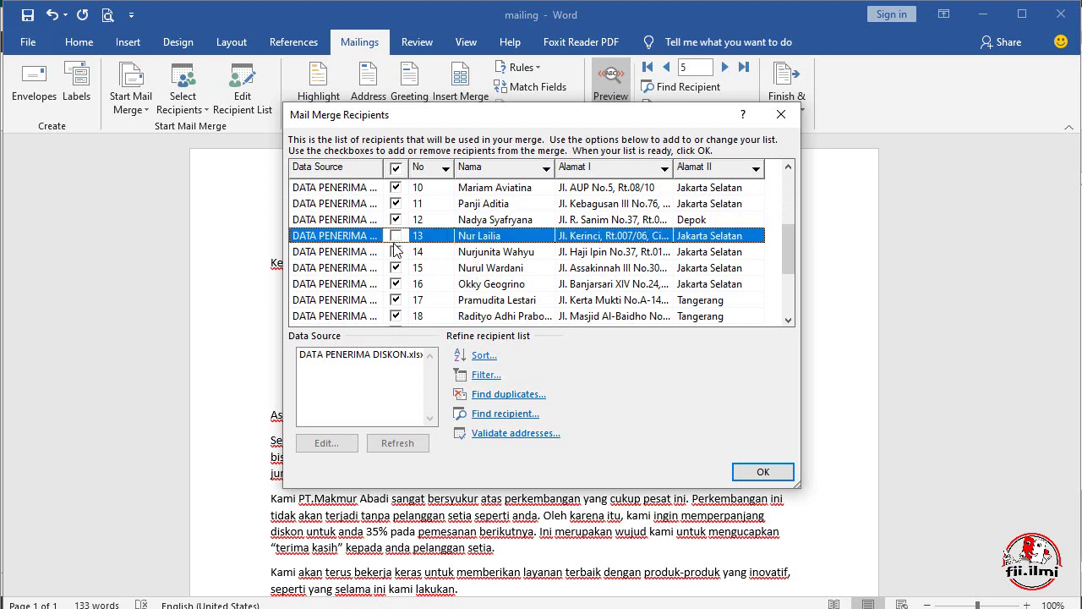
scroll(393, 279, down, 3)
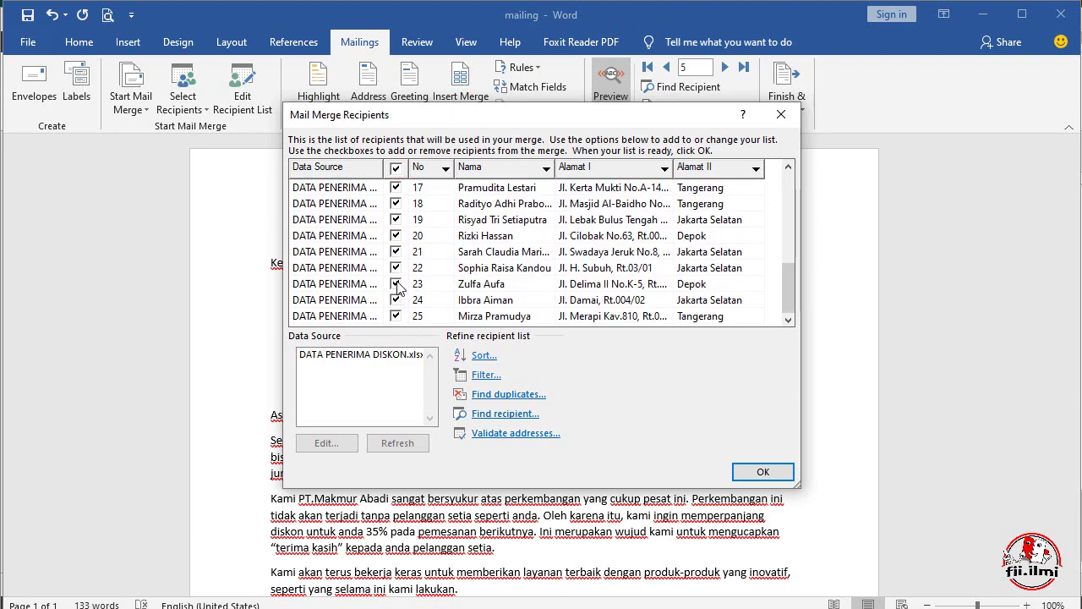
click(396, 284)
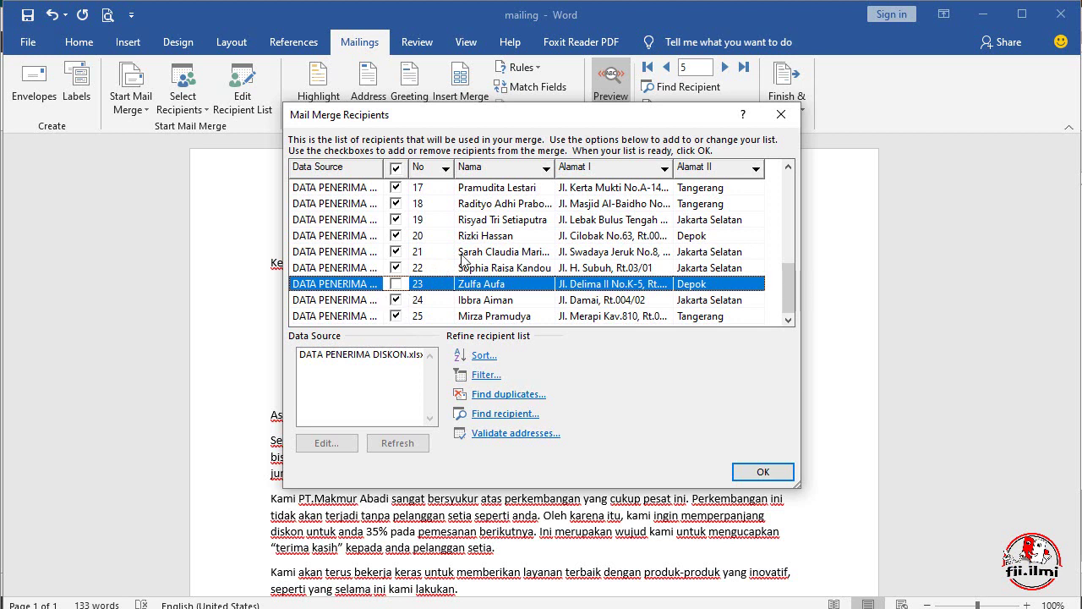
click(393, 355)
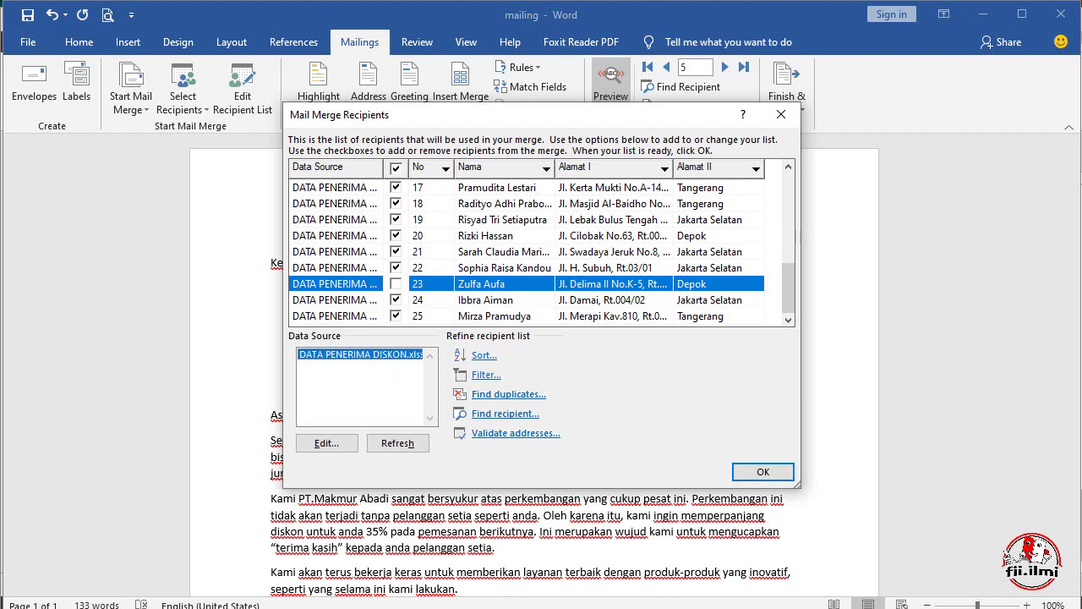
scroll(227, 518, down, 4)
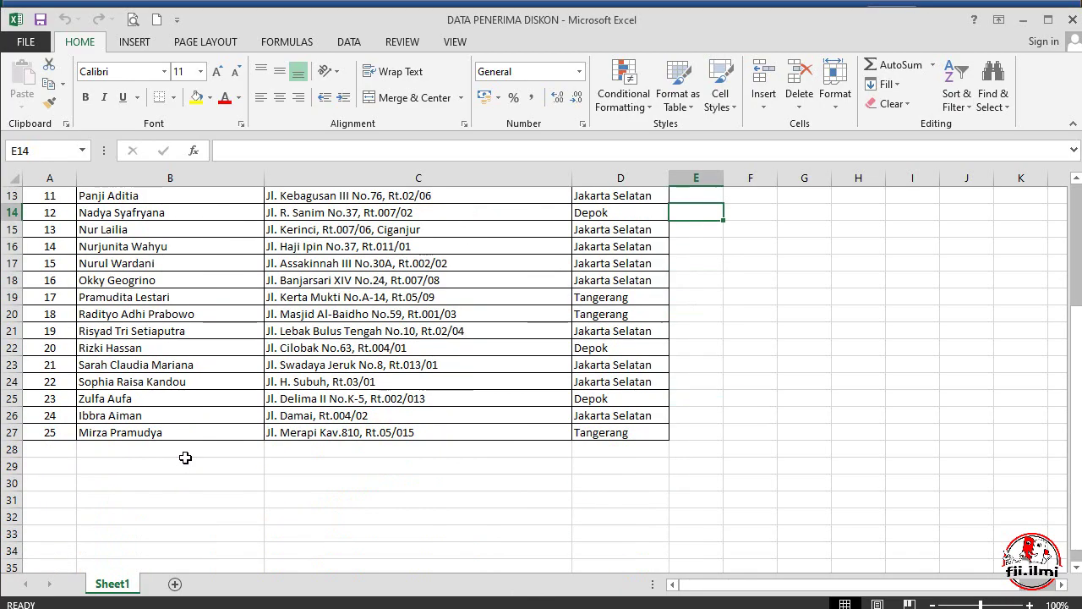
Step: Add entry 26 in A28 and type the new recipient's name in B28
click(63, 448)
click(169, 449)
click(295, 454)
click(581, 452)
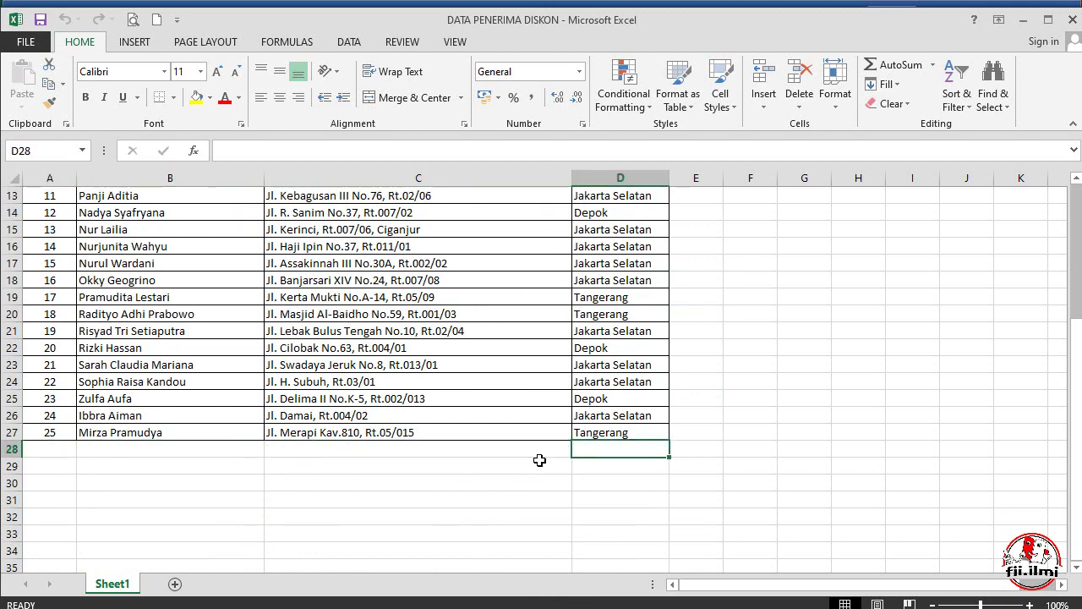
click(64, 450)
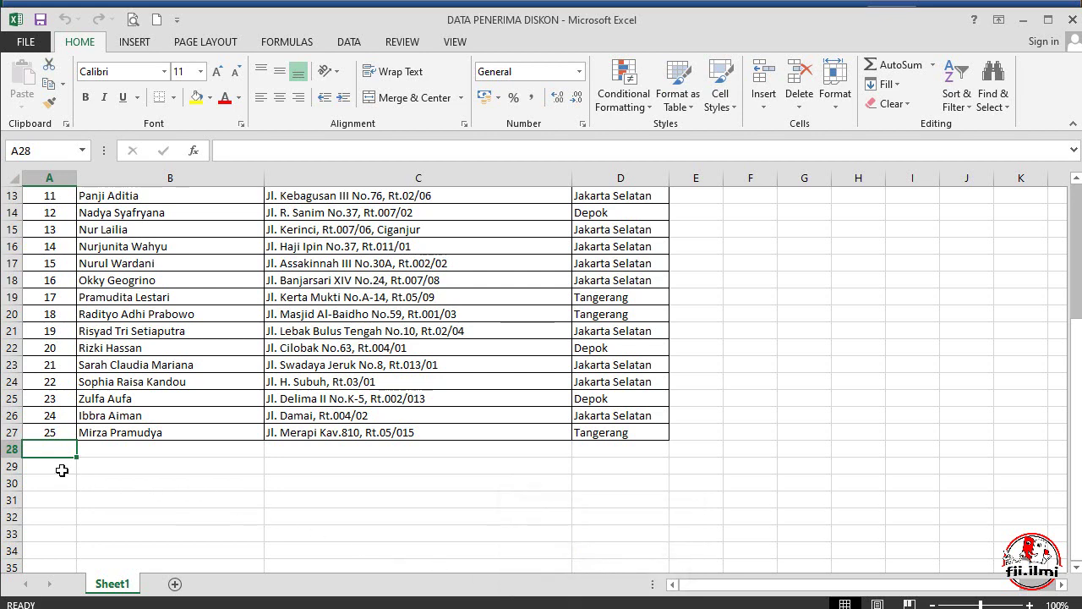
text(26)
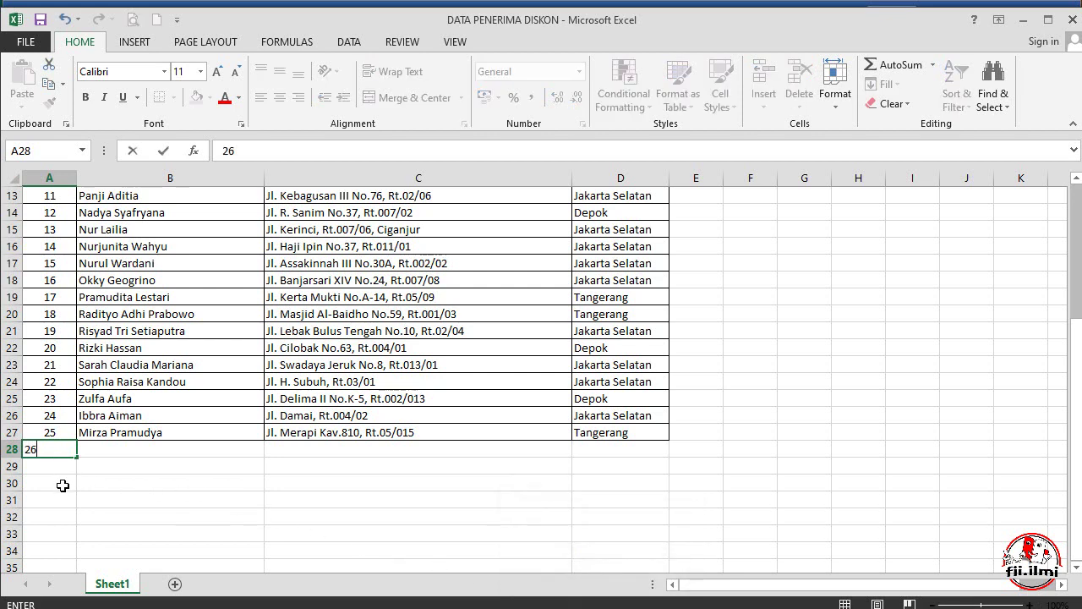
key(Return)
click(100, 448)
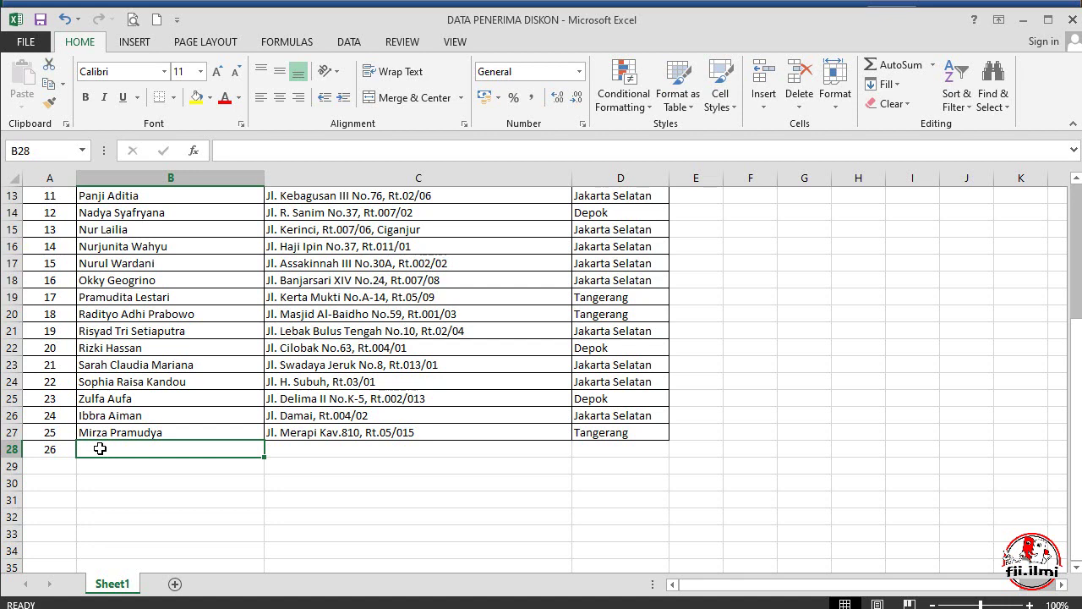
text(Ya)
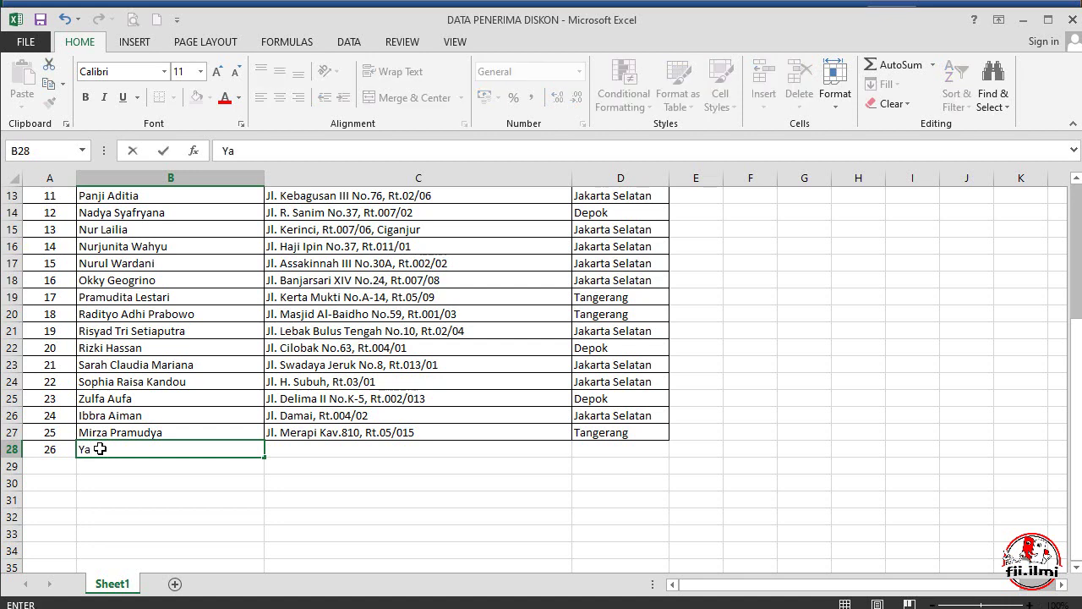
text(na Maula)
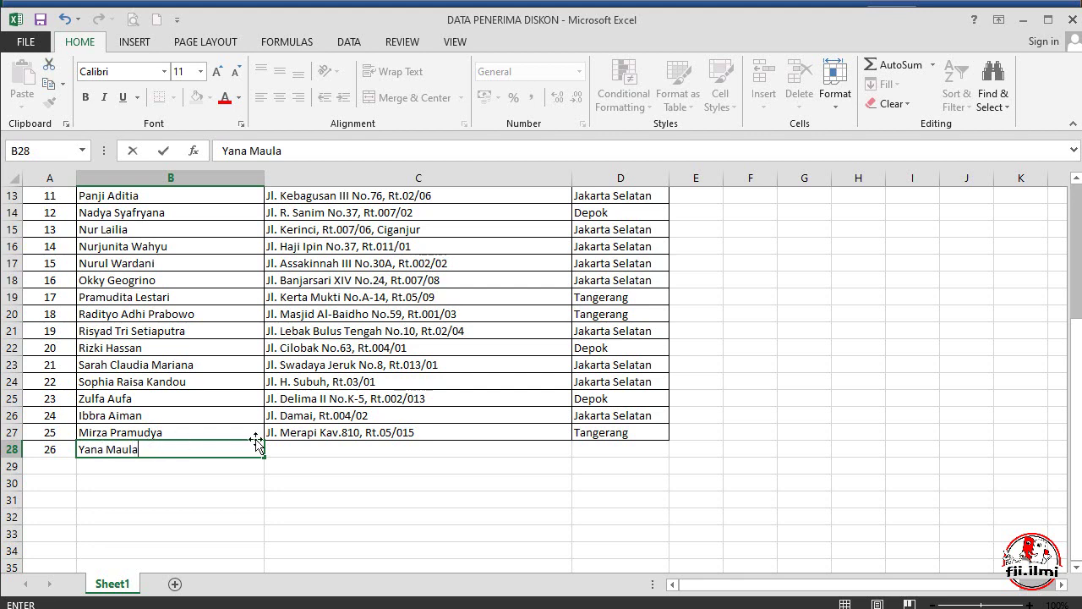
click(374, 451)
Step: Fill the last address into C28 with its final digit changed to 3, and Tangerang into D28
click(401, 428)
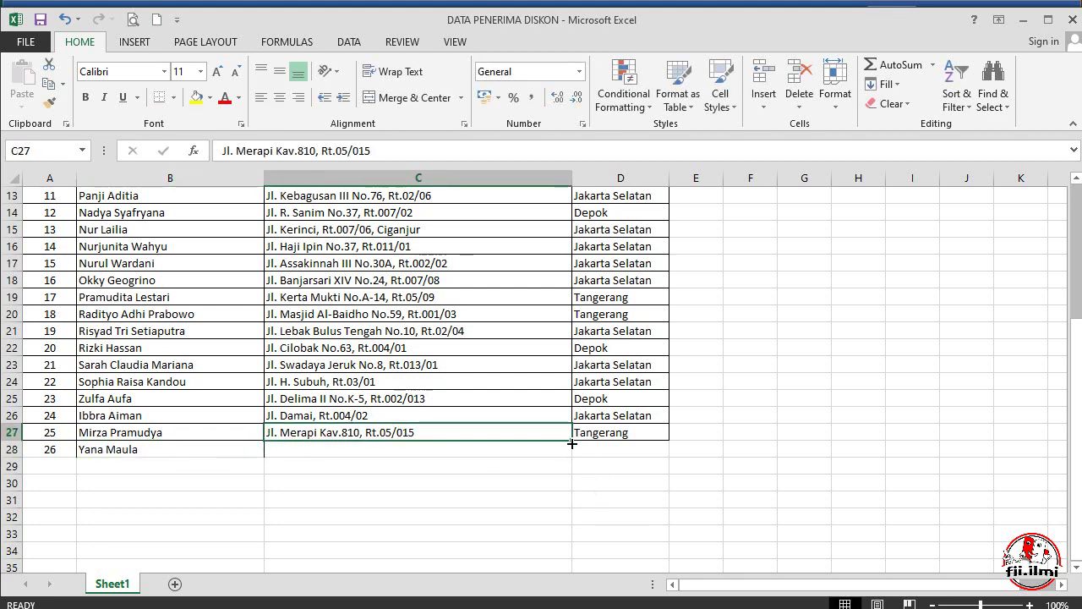
drag(572, 443, 574, 454)
double_click(423, 459)
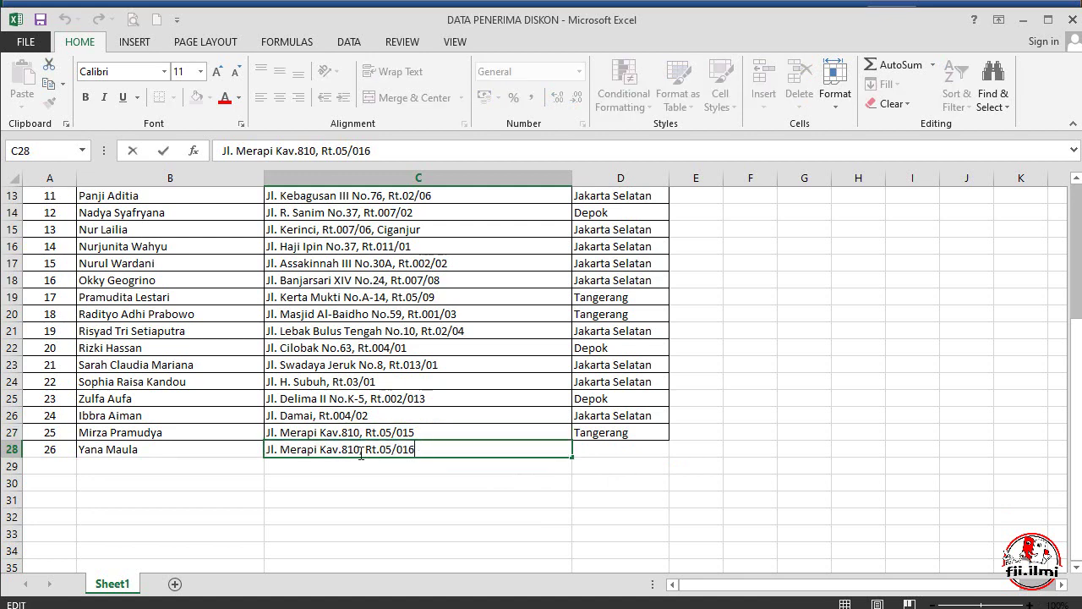
key(BackSpace)
text(3)
click(612, 436)
drag(673, 442, 673, 451)
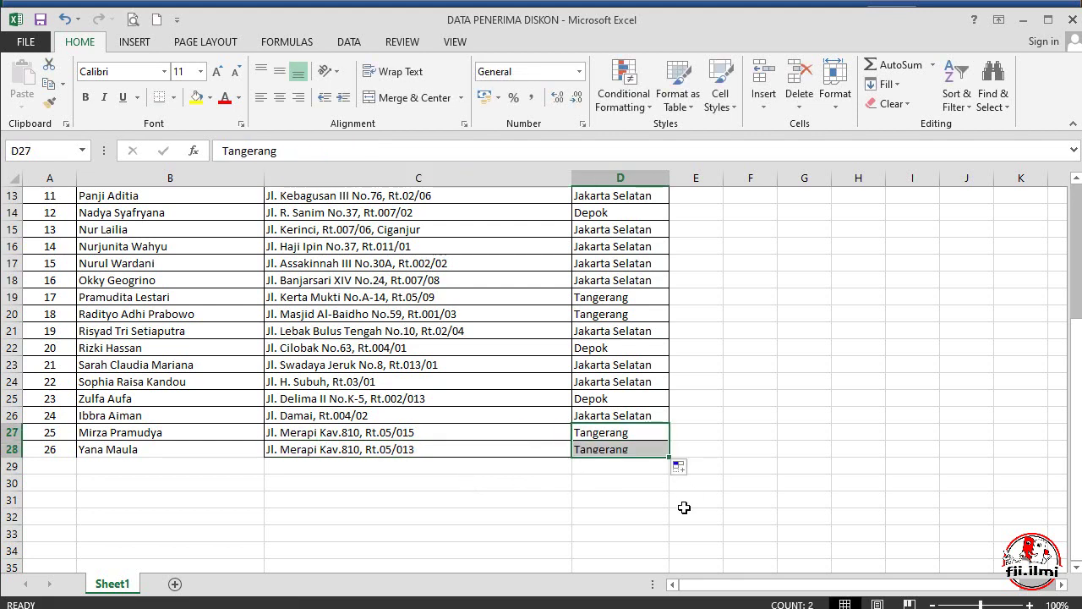
click(589, 484)
Step: Apply Outside Borders around the name column B13:B28
drag(220, 446, 258, 193)
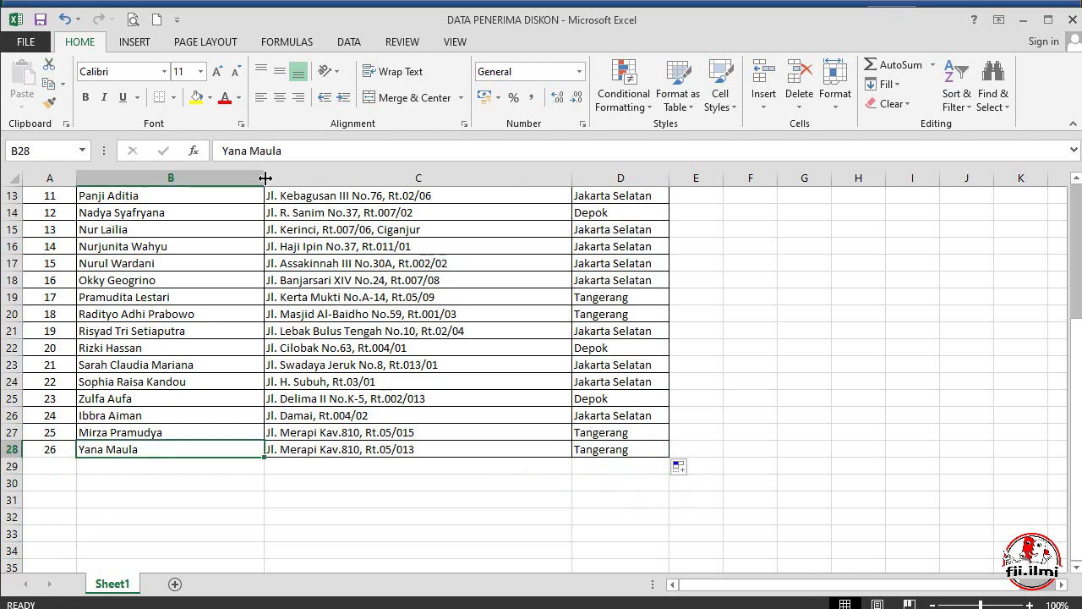
click(173, 97)
click(177, 261)
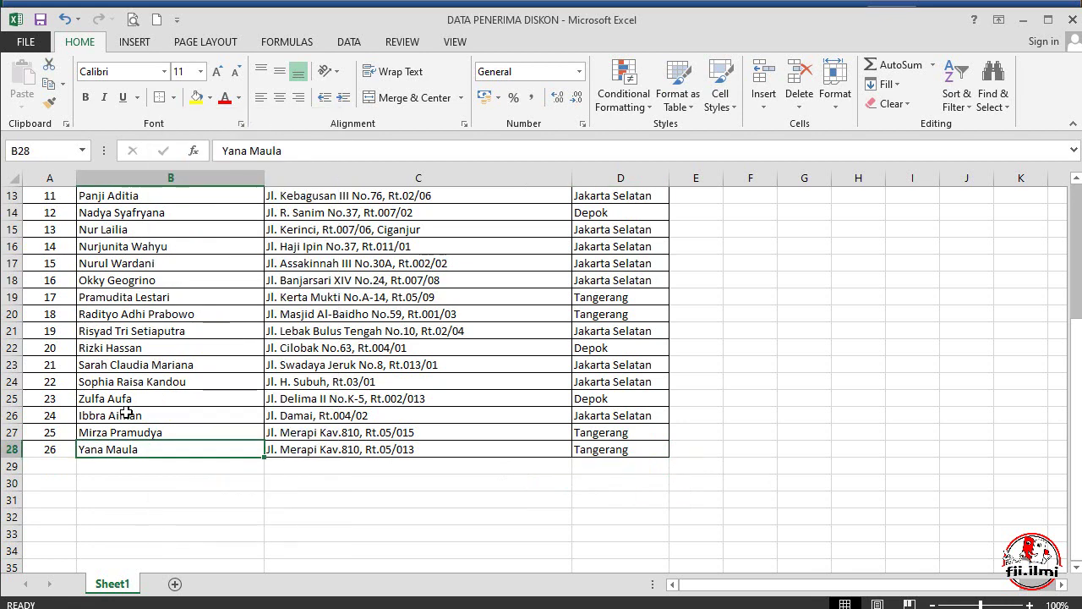
click(51, 449)
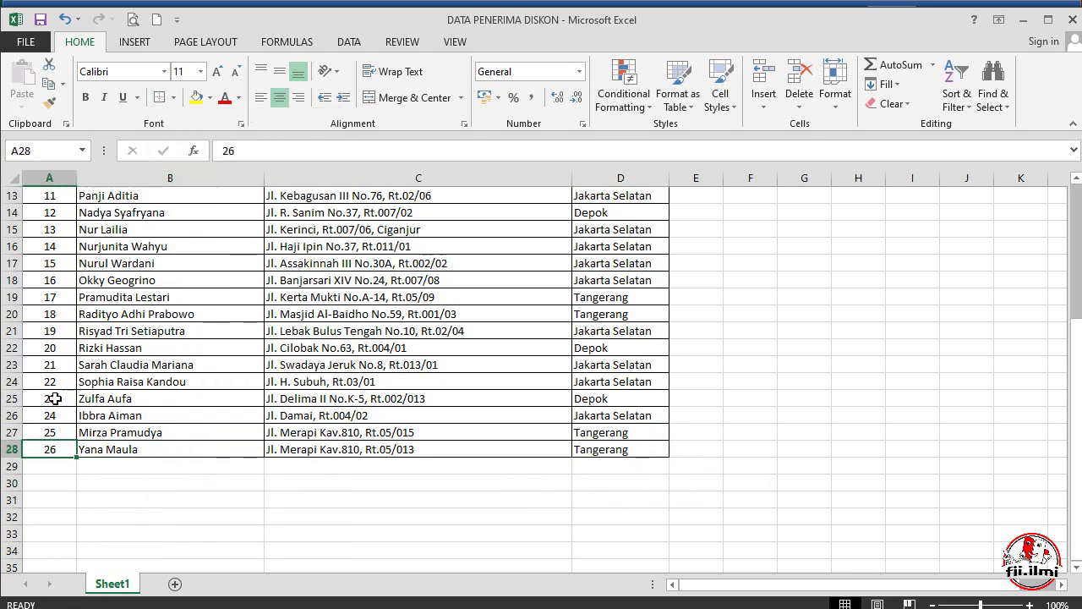
click(63, 432)
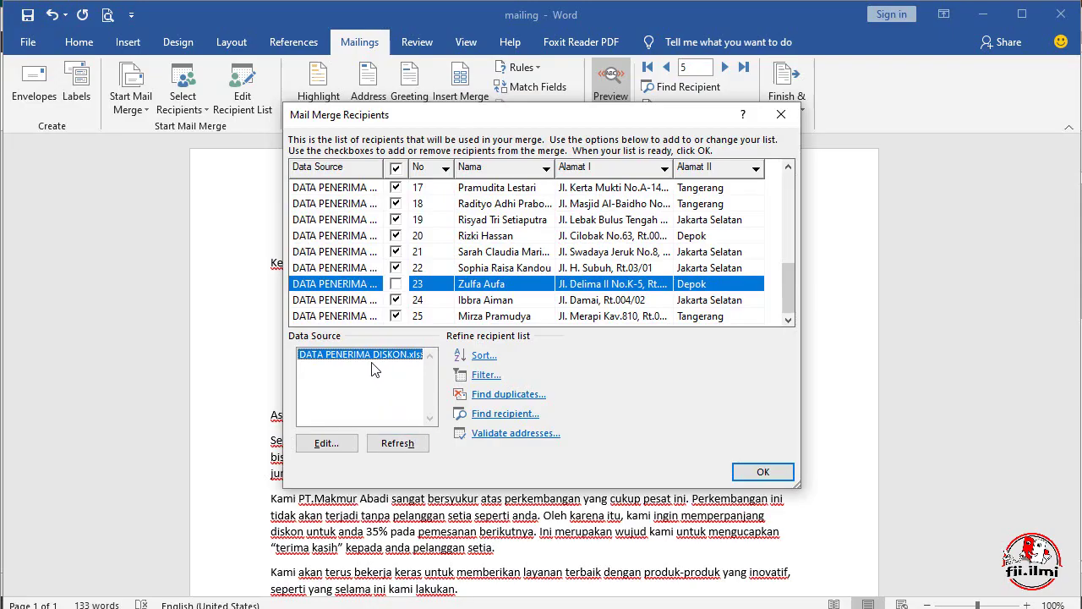
Step: Refresh the merge recipients, confirm new record 26 is listed, and return to the letter
click(403, 449)
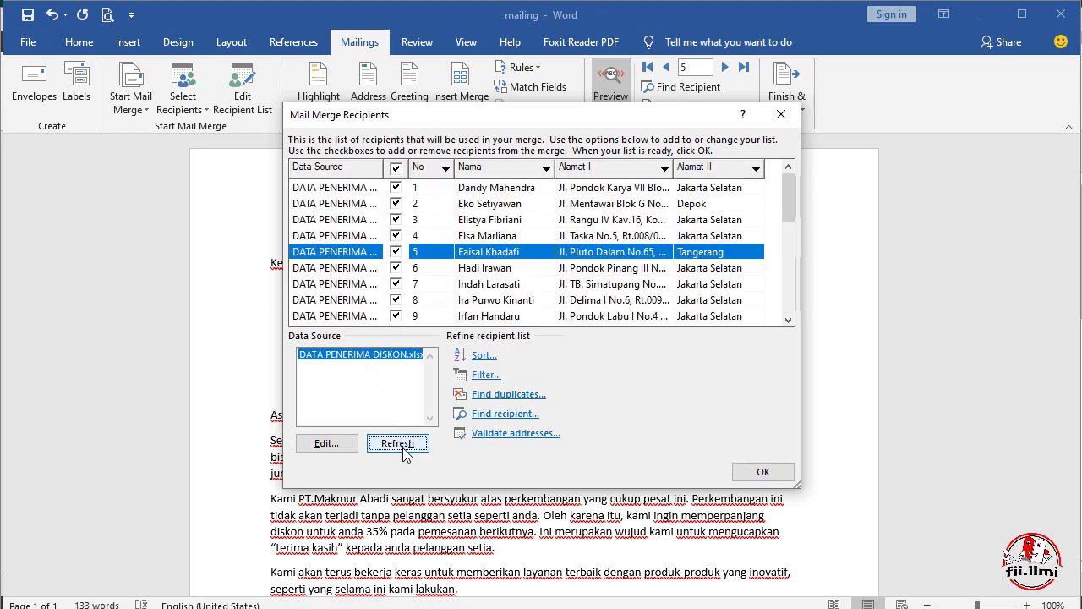
scroll(430, 306, down, 4)
scroll(427, 306, down, 2)
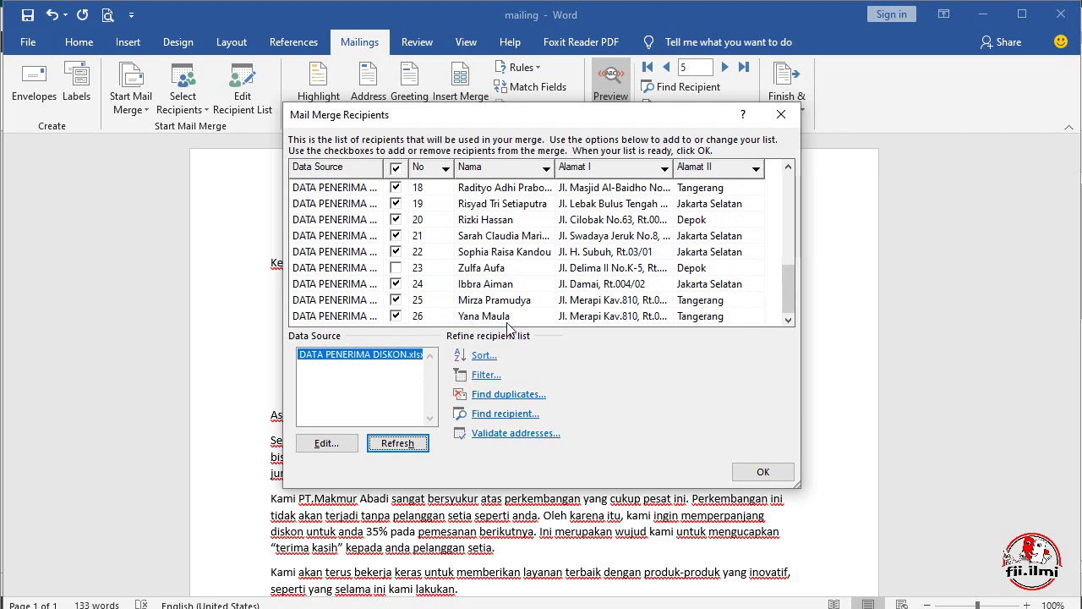
click(763, 472)
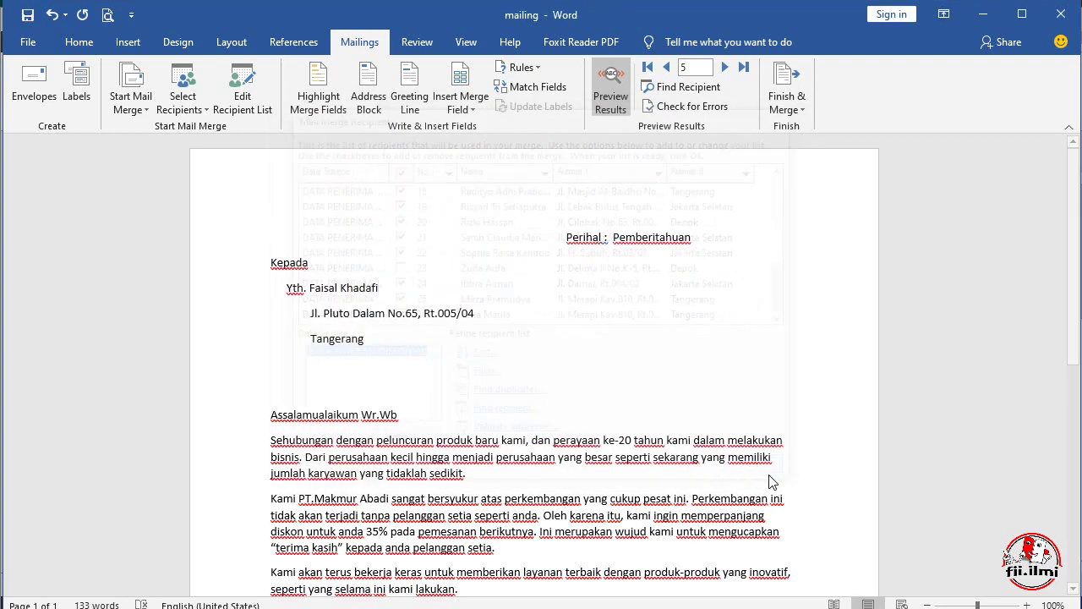
Step: Page forward through the letter previews up to recipient 26
click(724, 67)
click(724, 66)
click(725, 67)
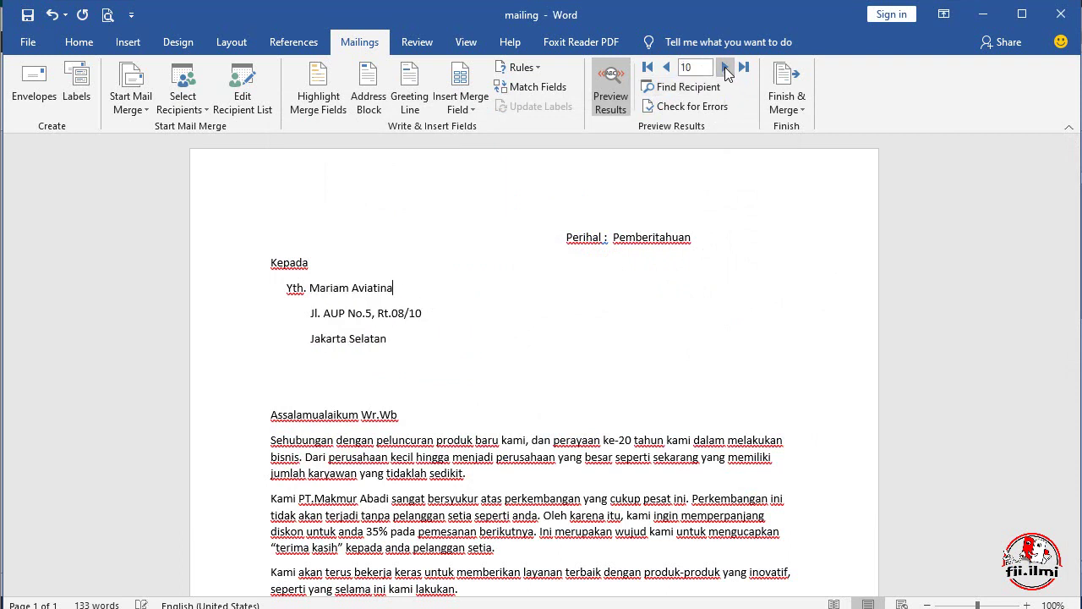
click(724, 67)
click(724, 66)
click(724, 67)
click(724, 67)
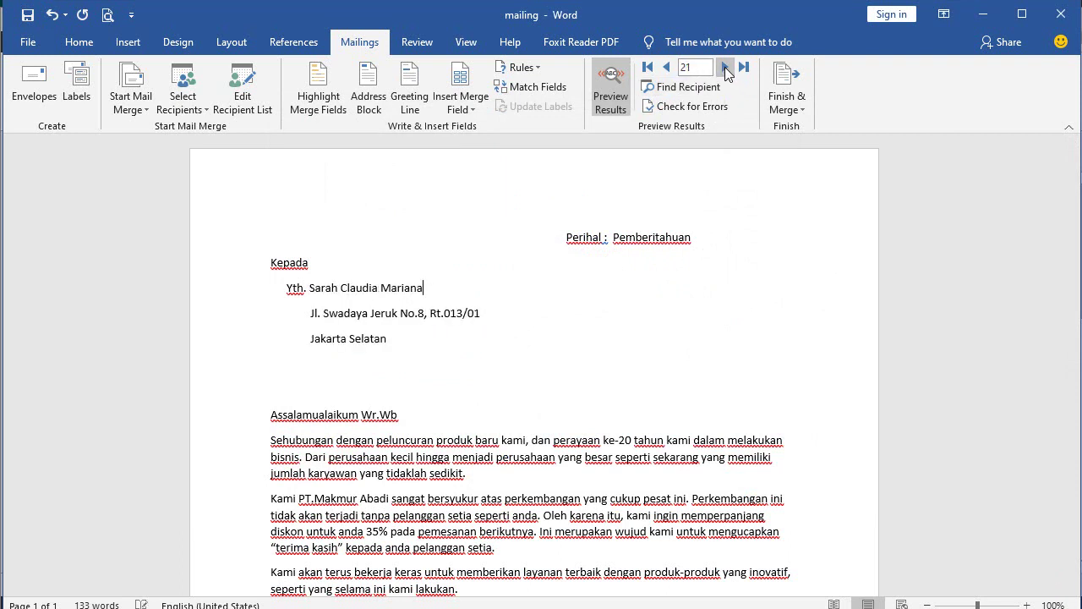
click(724, 67)
click(724, 66)
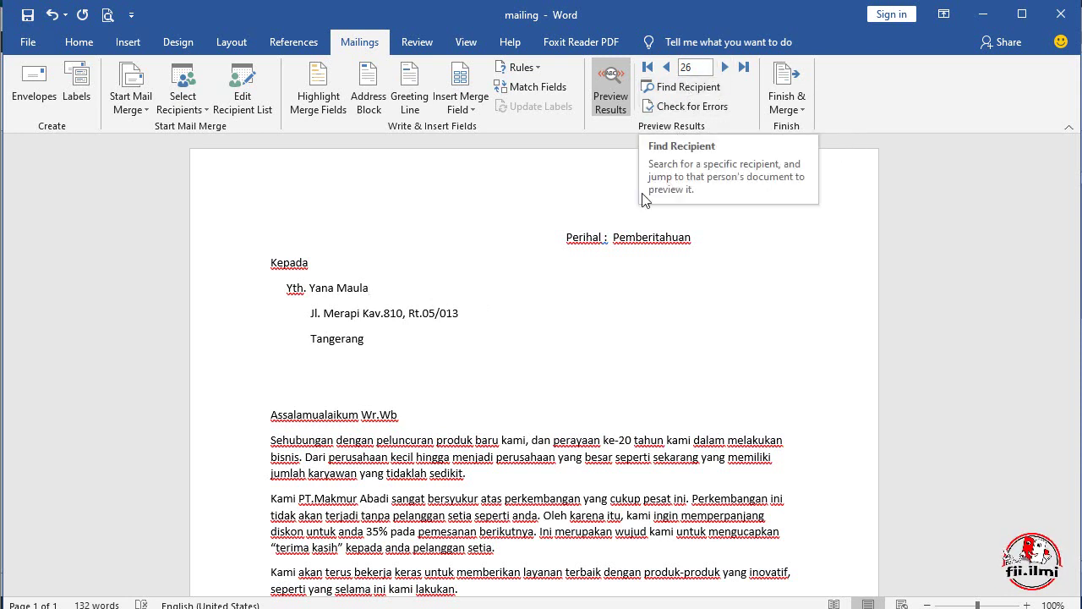
Step: Step back through earlier previews, jump to record 14, and reopen the recipient list
click(666, 67)
click(666, 67)
click(666, 67)
click(666, 66)
click(666, 67)
click(666, 67)
click(666, 67)
click(666, 67)
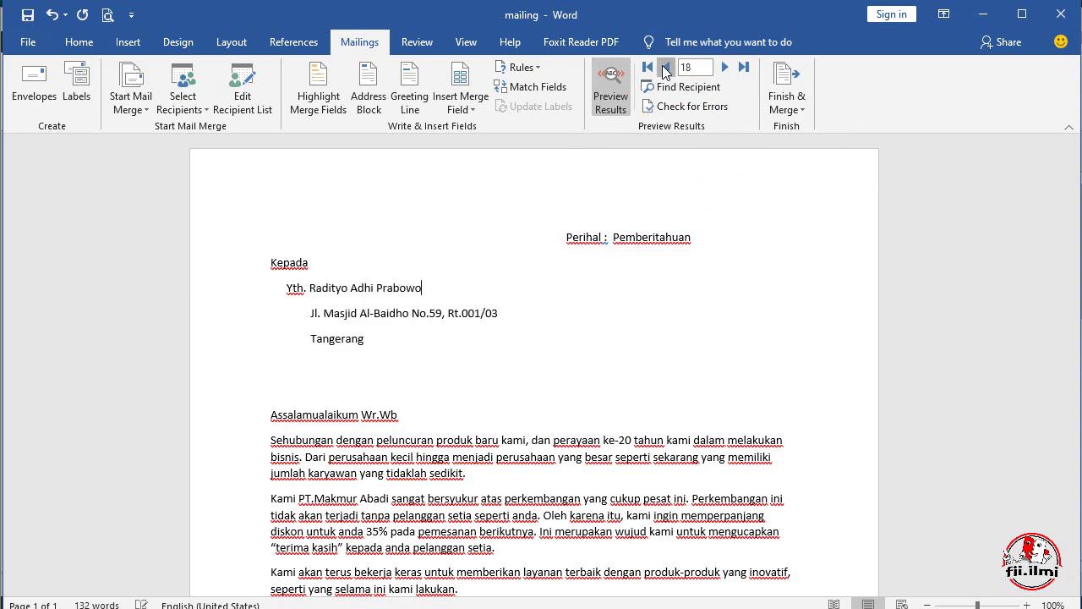
click(666, 67)
click(666, 66)
click(667, 67)
click(666, 67)
click(666, 67)
click(666, 66)
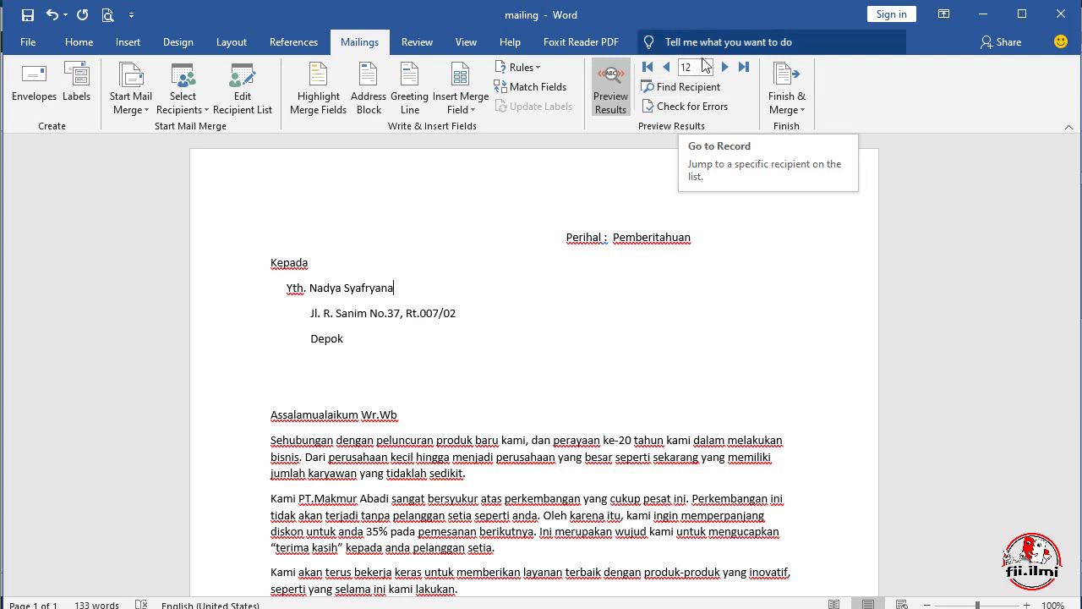
double_click(723, 69)
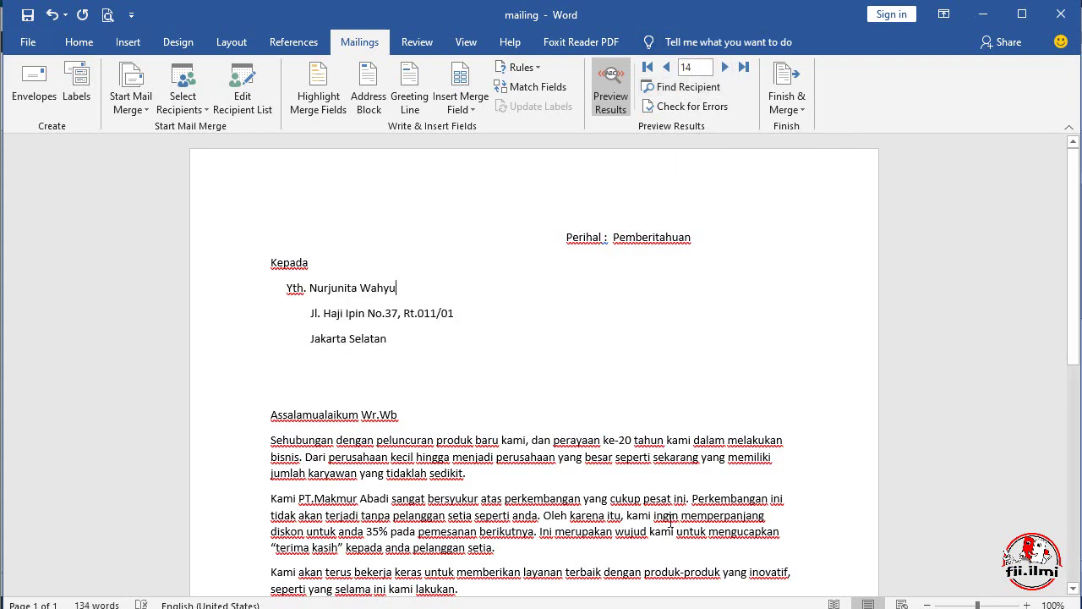
click(243, 93)
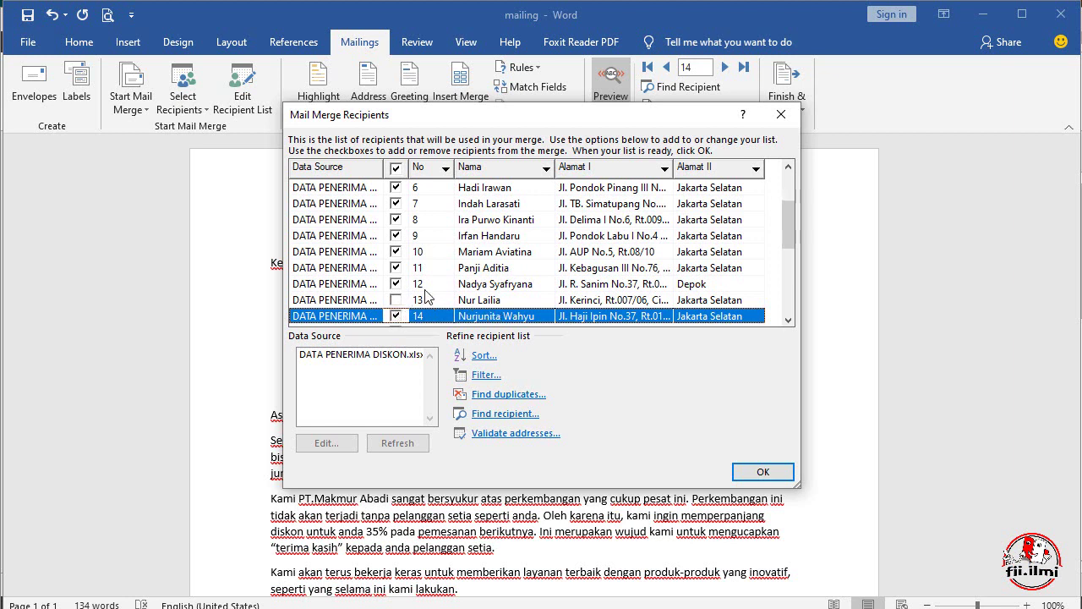
Step: Close the recipient list and check the preview goes from record 12 to 14, skipping 13
click(745, 473)
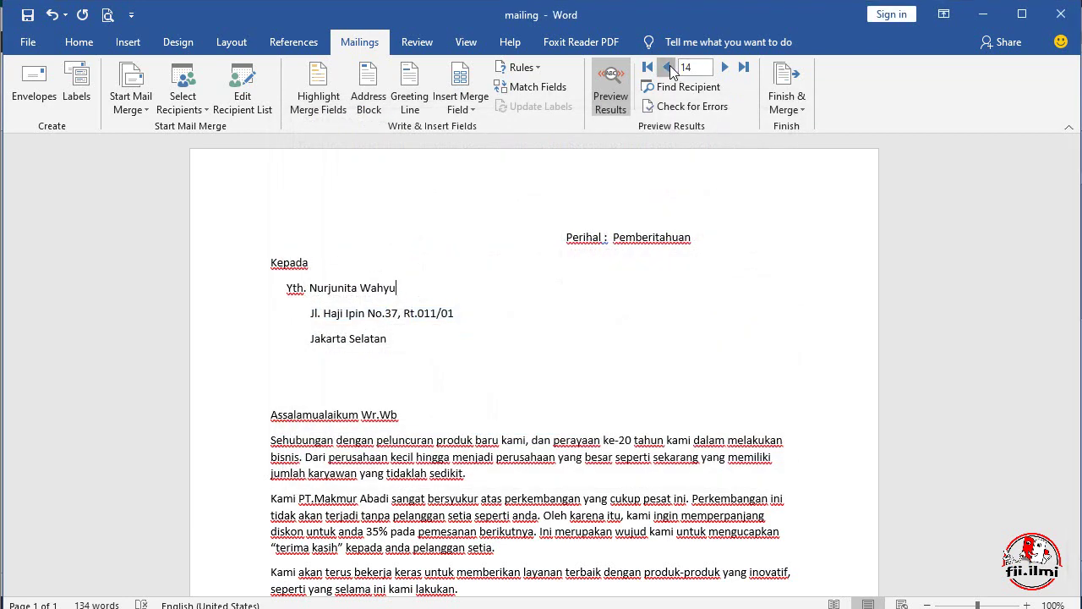
click(666, 66)
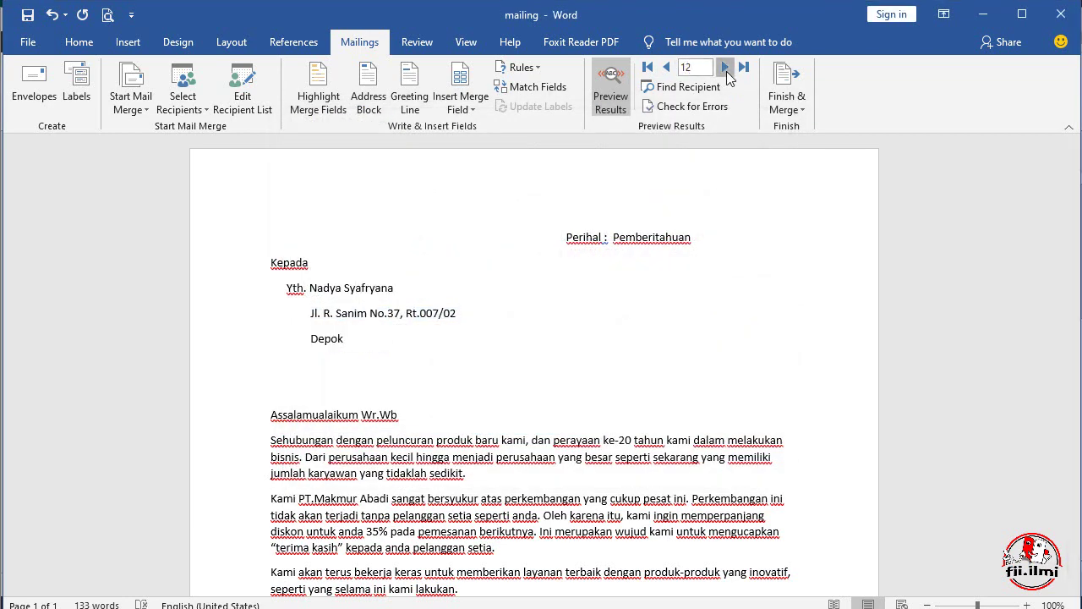
click(725, 68)
click(667, 67)
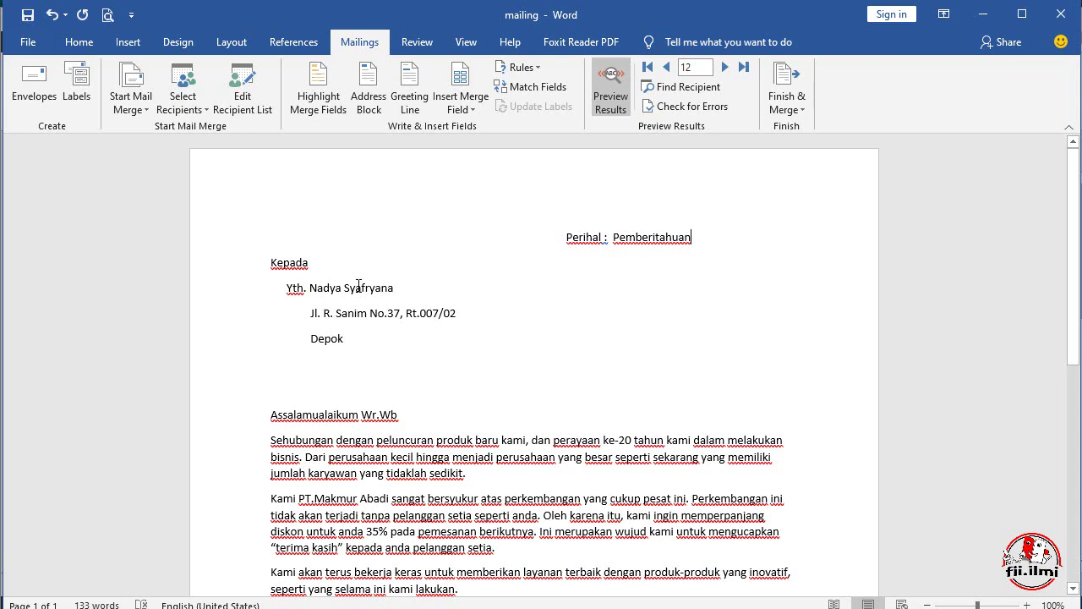
mouse_move(1074, 248)
mouse_down()
mouse_move(1073, 411)
mouse_move(1078, 222)
mouse_up()
click(803, 101)
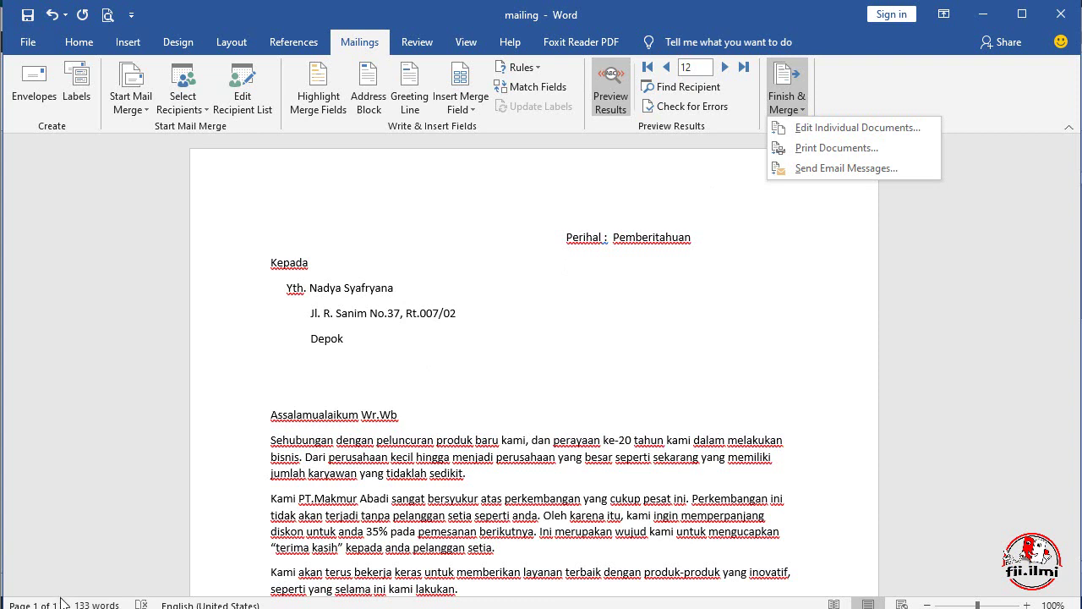
Step: Cancel the accidental print merge, then merge all records into individual editable letters
click(829, 152)
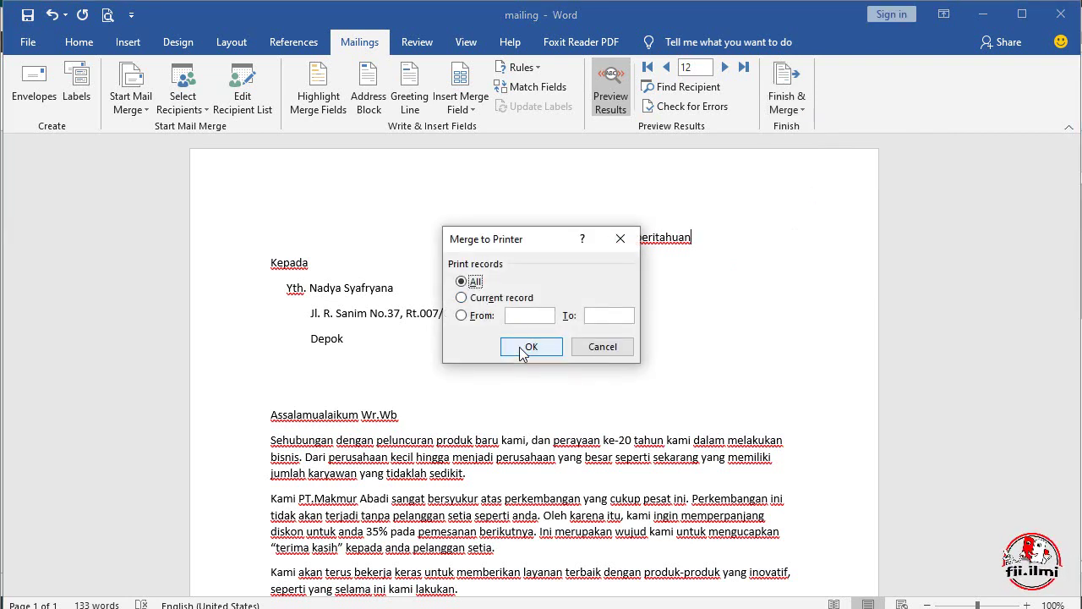
click(602, 347)
click(786, 100)
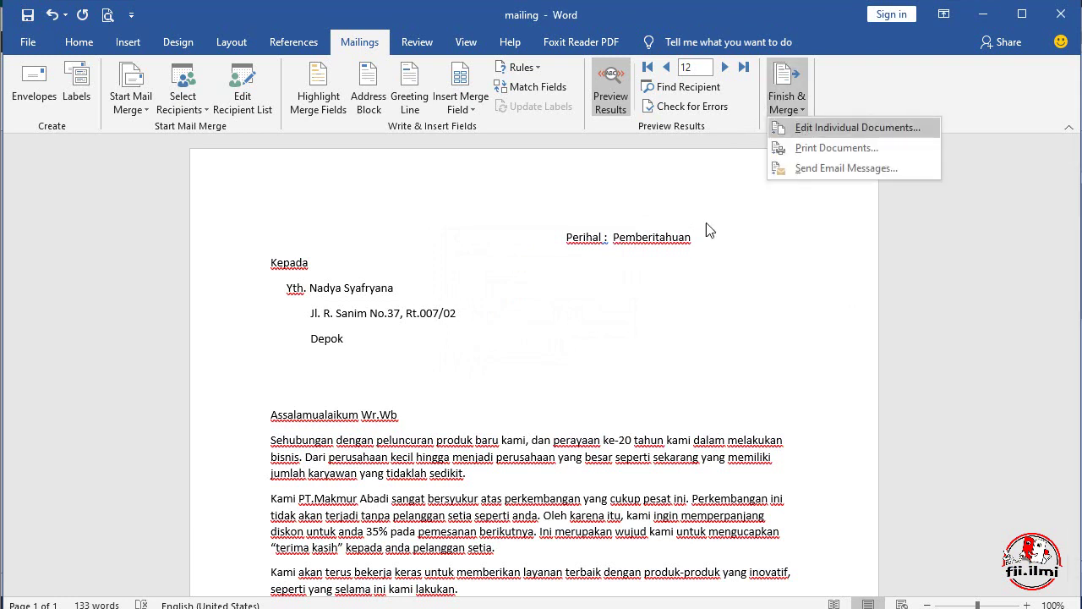
click(852, 129)
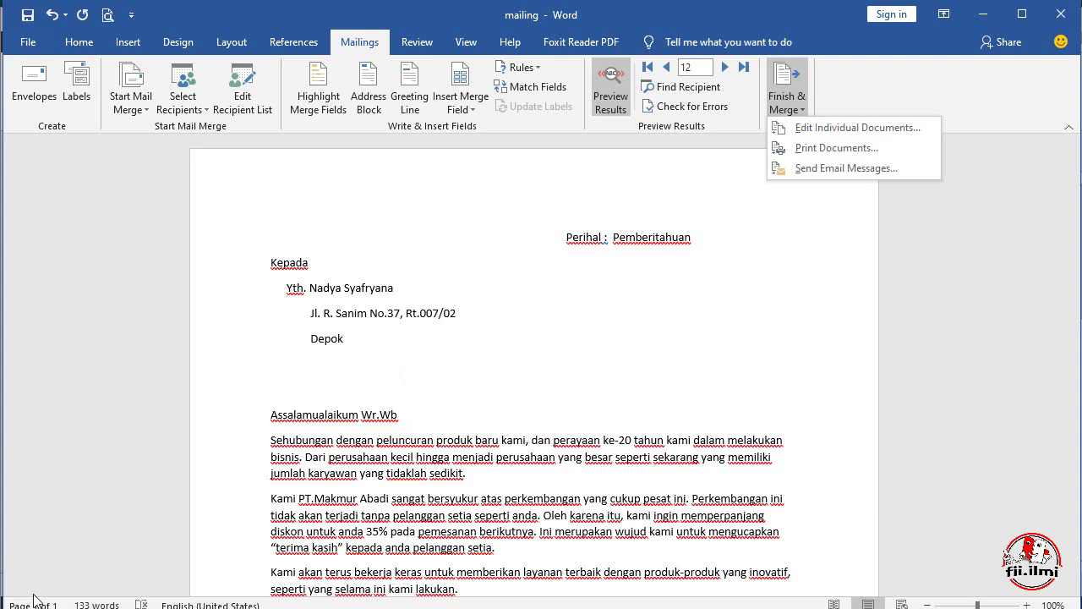
click(835, 132)
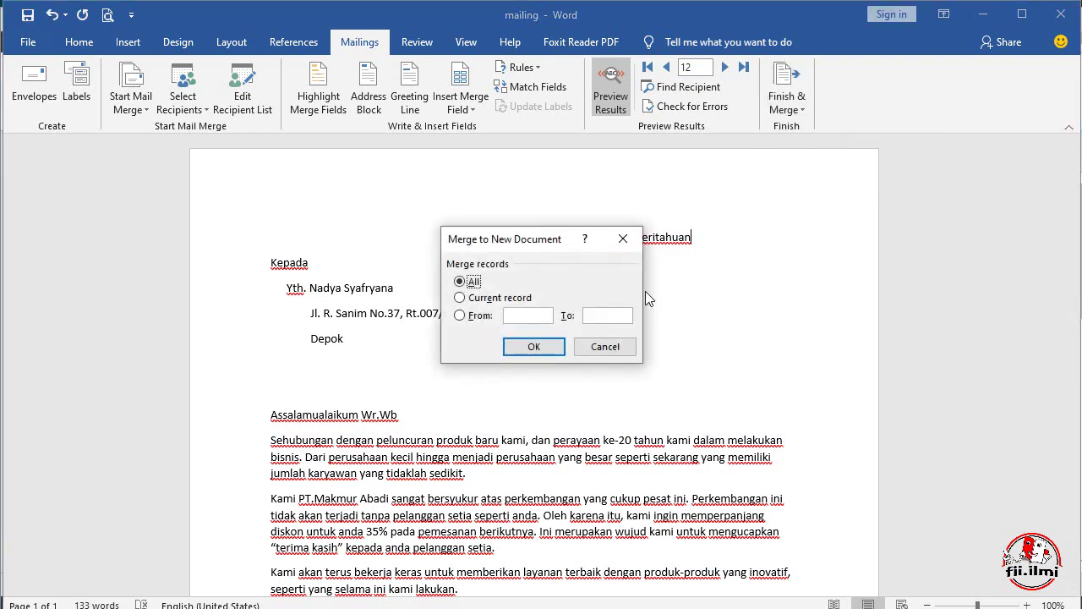
click(533, 347)
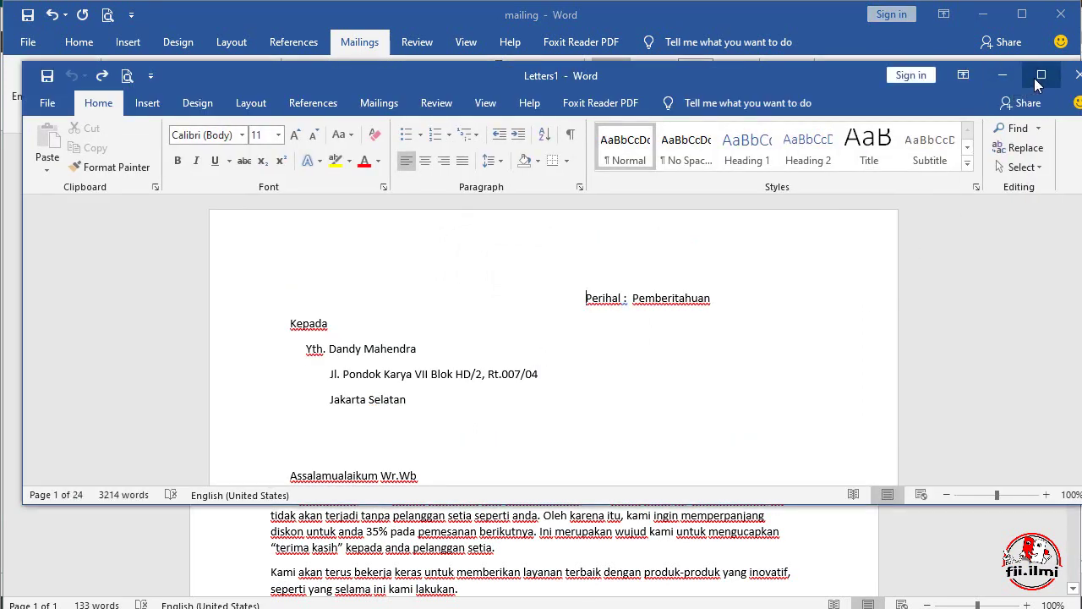
Step: Move the Letters1 window to the top-left and stretch it taller to show more letter
drag(816, 66, 794, 7)
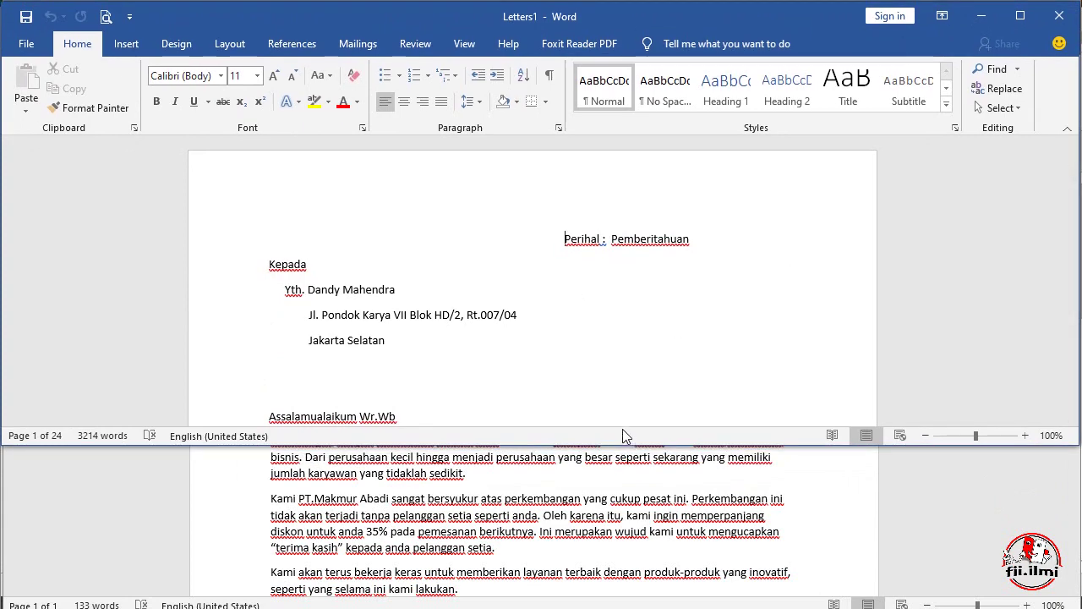
drag(624, 445, 621, 606)
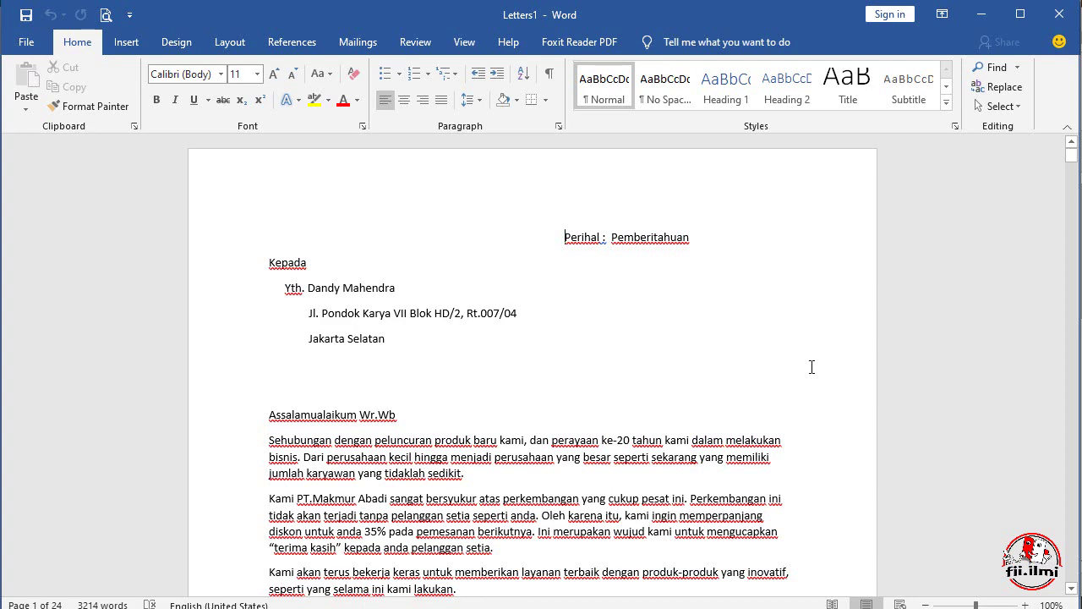
scroll(741, 367, down, 4)
scroll(347, 458, down, 3)
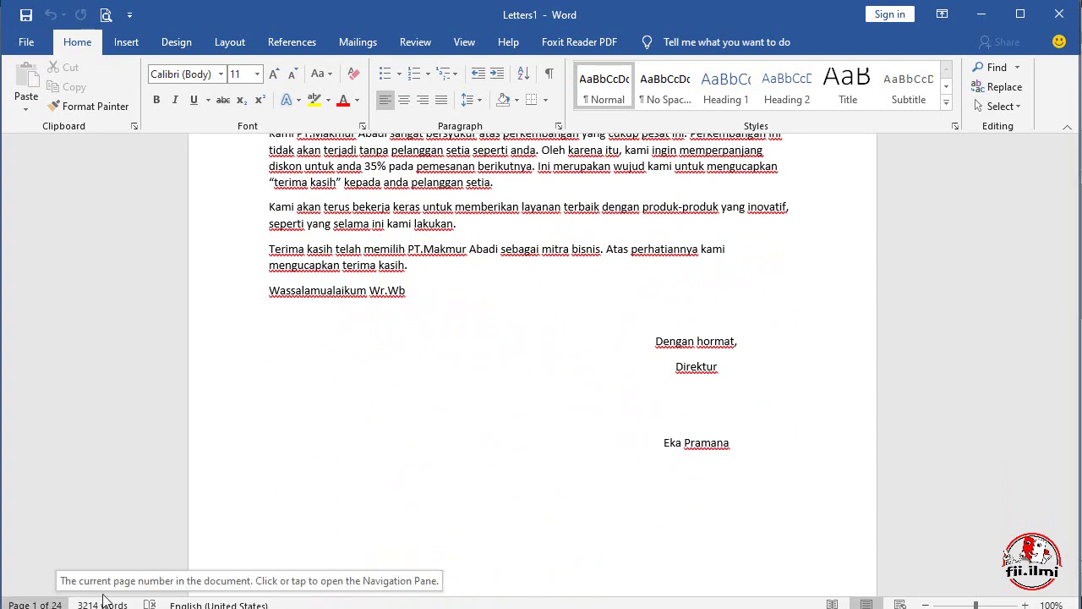
scroll(342, 427, down, 3)
scroll(345, 421, down, 2)
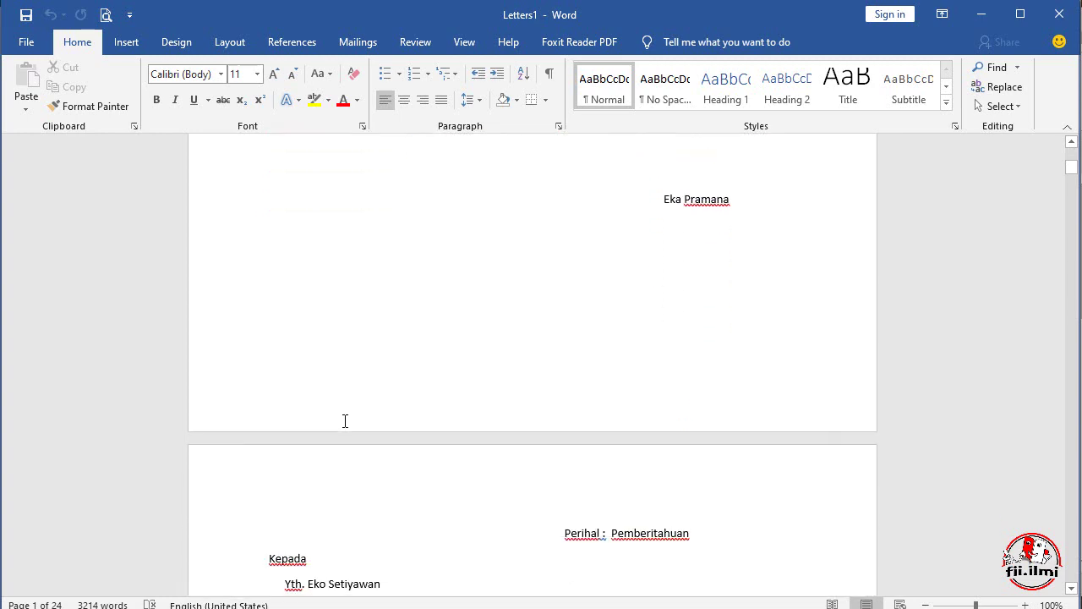
scroll(345, 421, down, 2)
scroll(345, 421, down, 1)
Step: Scroll through the merged letters to the final page 24, the Tangerang recipient's letter
scroll(345, 421, down, 1)
scroll(345, 421, down, 1)
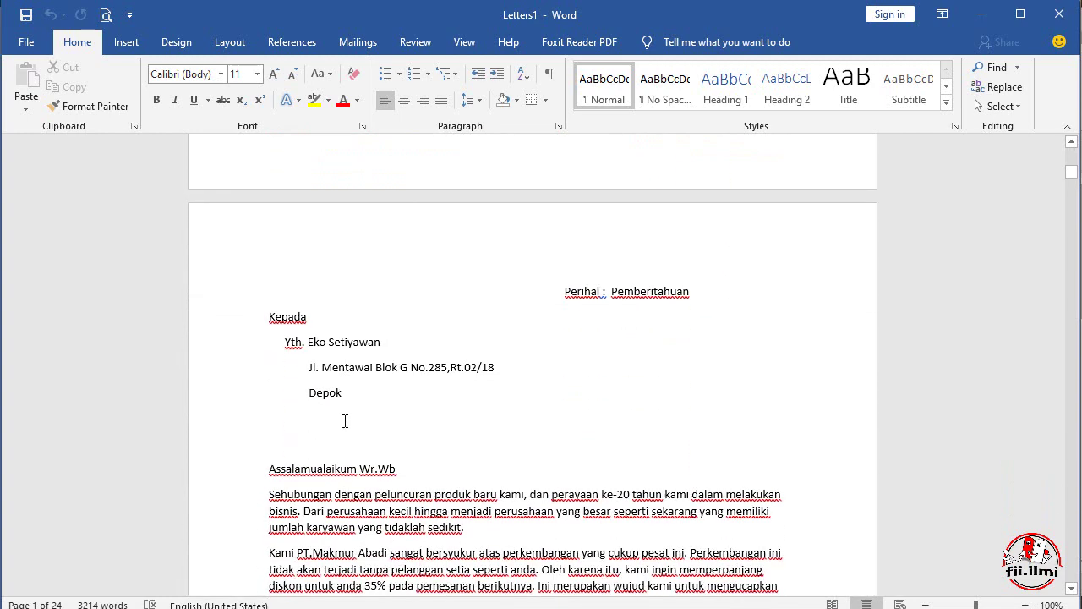
scroll(773, 317, down, 7)
scroll(773, 317, down, 5)
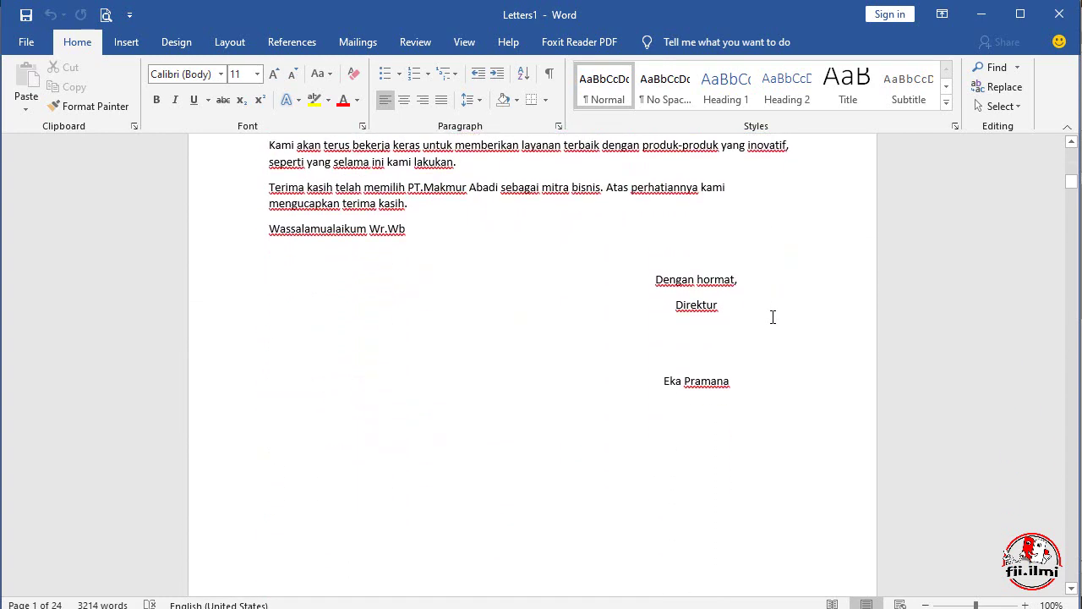
scroll(773, 317, down, 3)
scroll(773, 317, down, 4)
scroll(772, 317, down, 4)
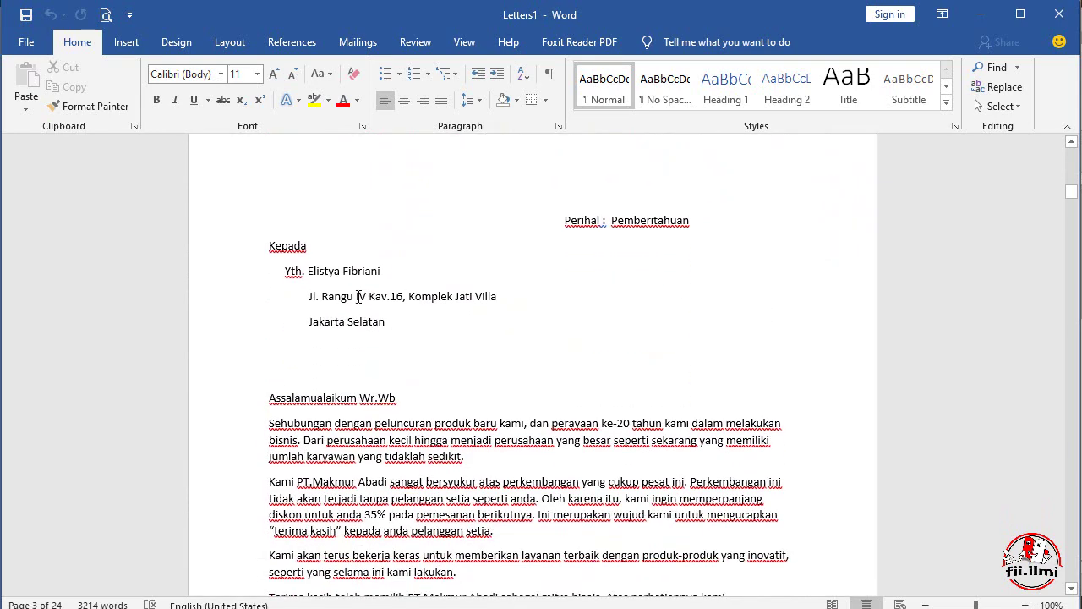
scroll(351, 311, down, 4)
scroll(352, 311, down, 7)
scroll(350, 309, down, 7)
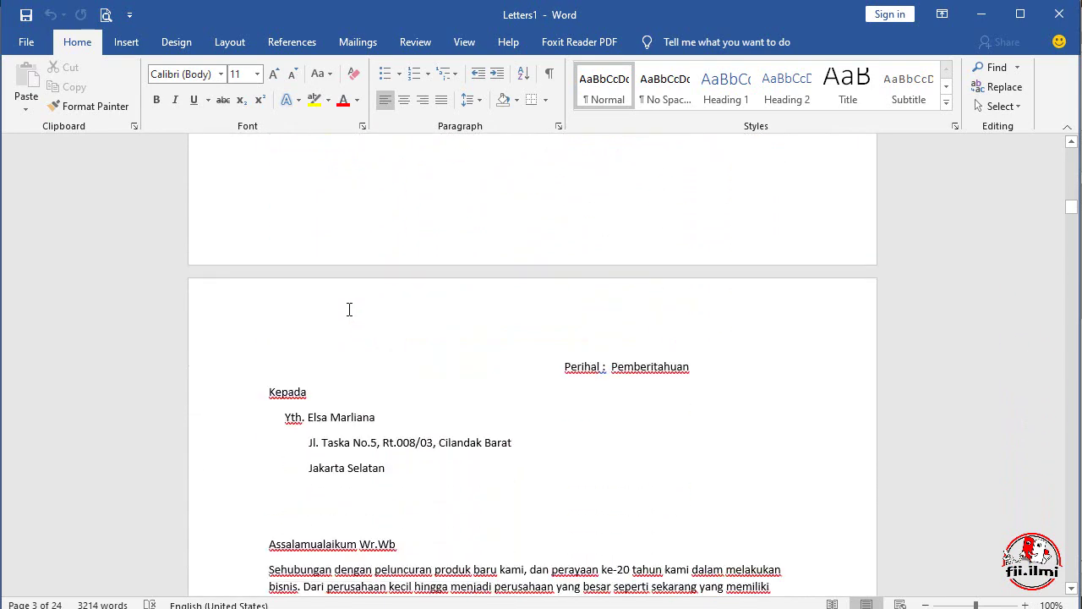
scroll(349, 310, down, 3)
scroll(319, 293, down, 4)
scroll(320, 293, down, 4)
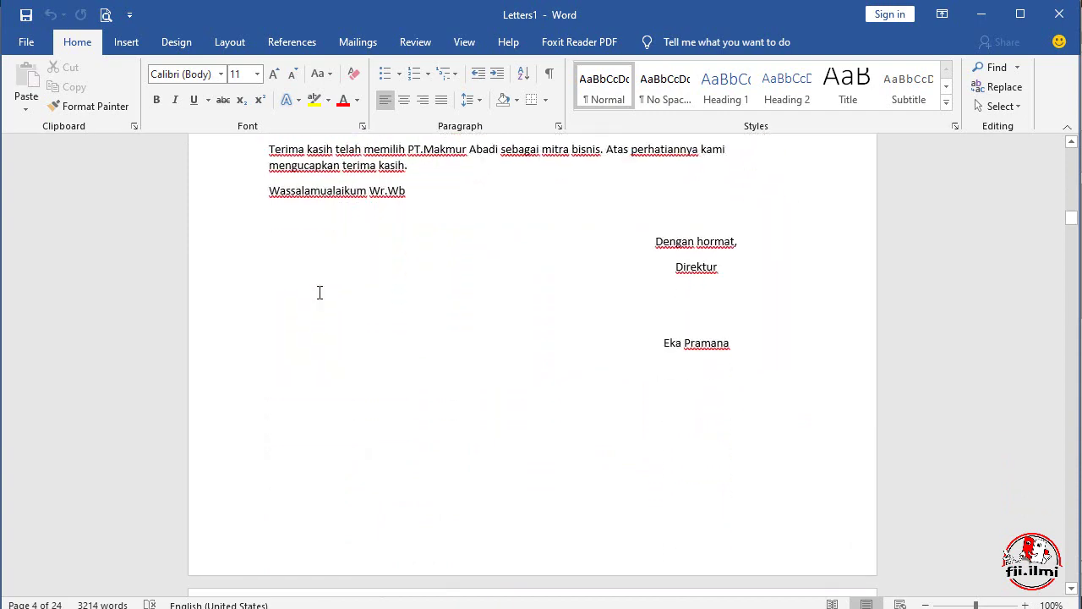
scroll(319, 293, down, 7)
scroll(385, 457, down, 3)
scroll(323, 384, down, 3)
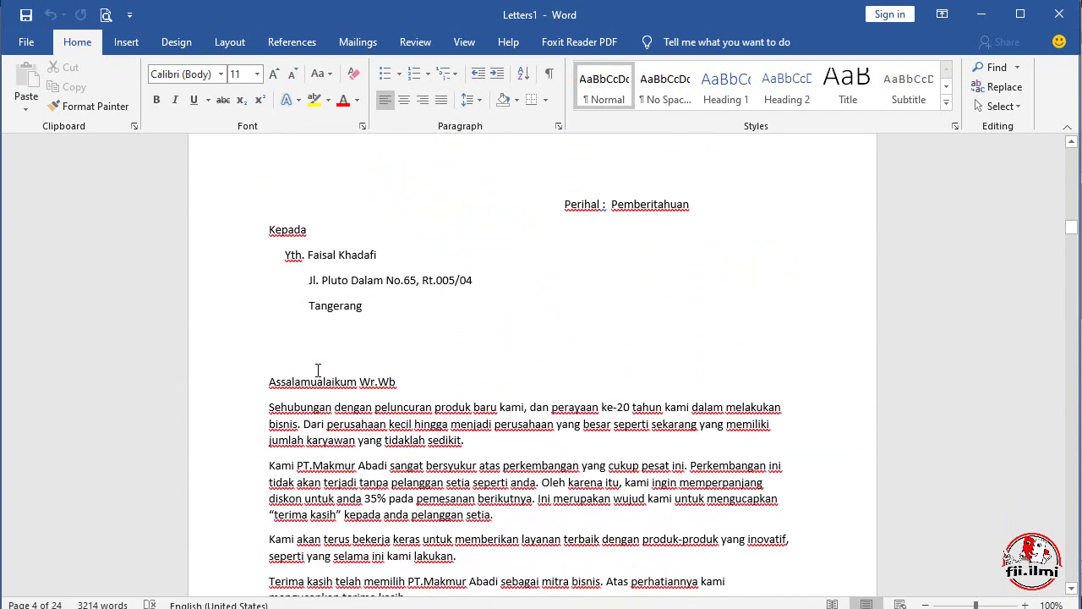
scroll(323, 383, down, 6)
drag(1071, 233, 1072, 574)
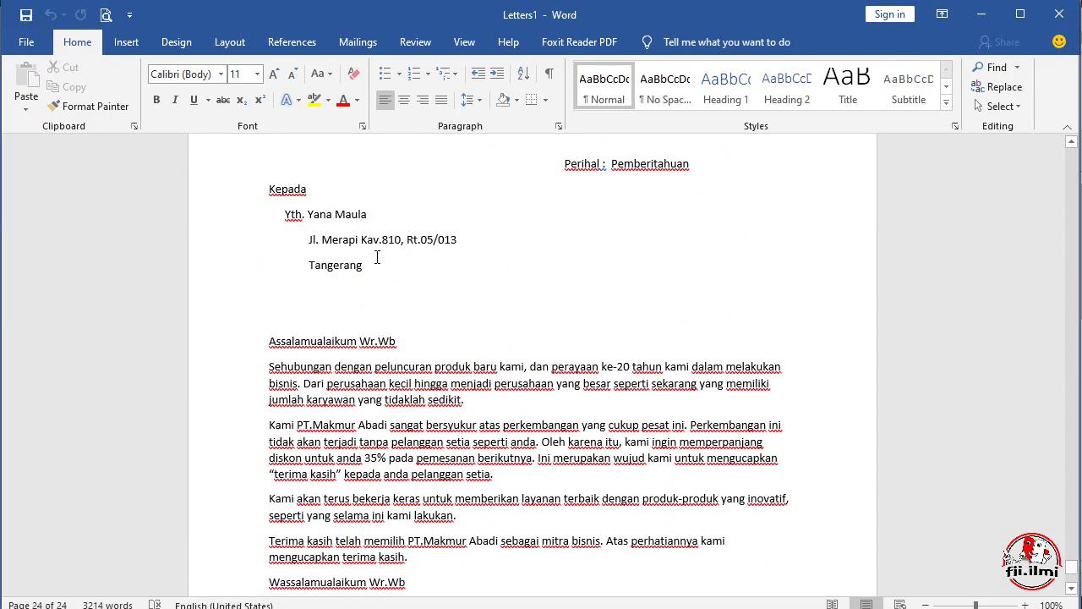
scroll(809, 393, down, 1)
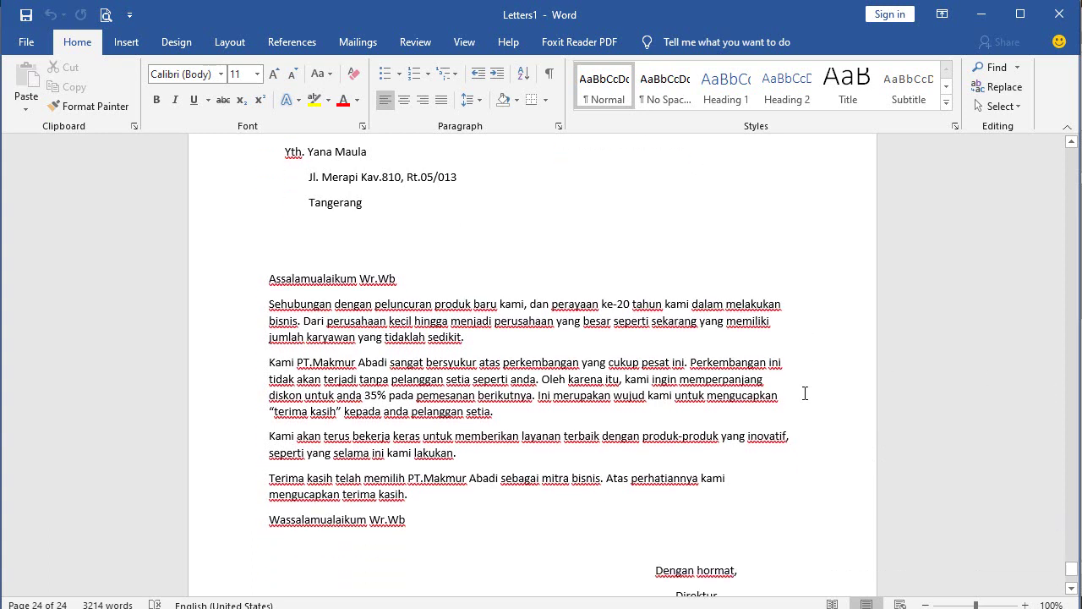
scroll(807, 393, down, 1)
scroll(805, 392, down, 1)
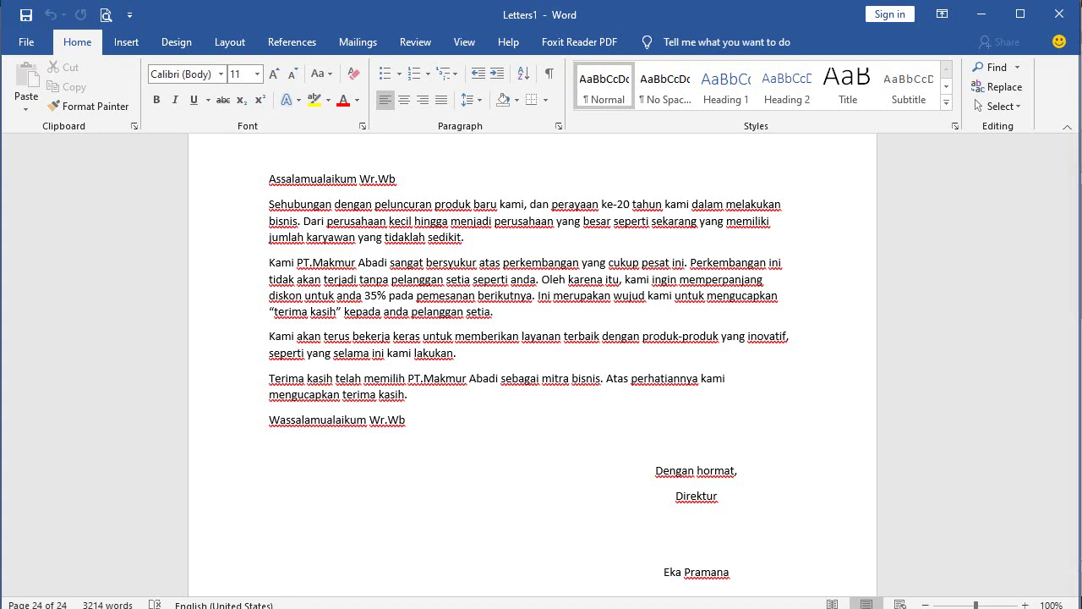
click(576, 467)
scroll(577, 464, up, 2)
scroll(577, 464, up, 1)
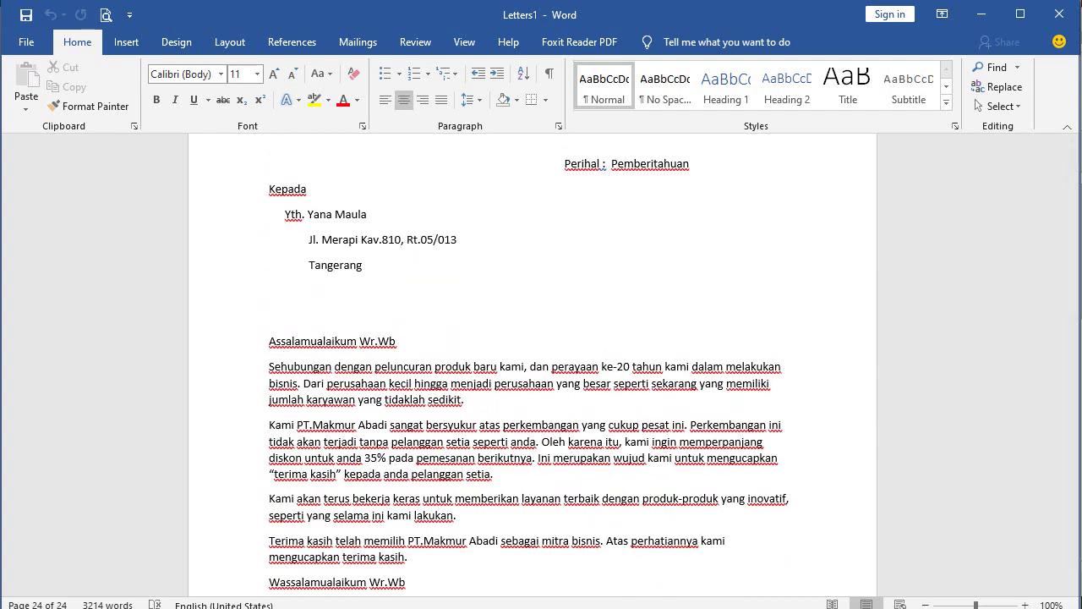
mouse_move(602, 608)
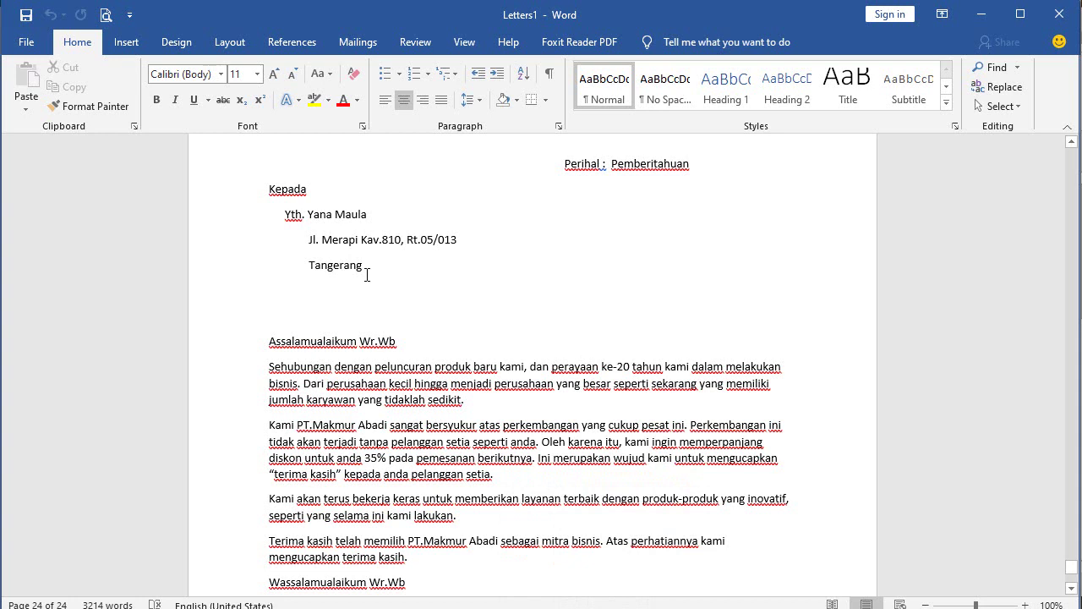
click(401, 277)
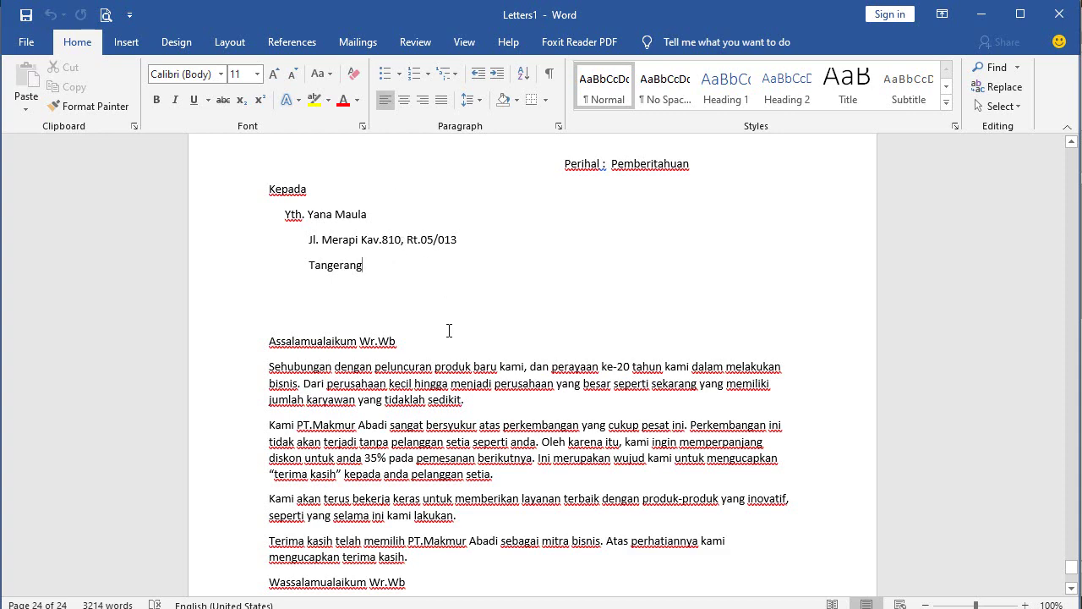
scroll(361, 279, up, 3)
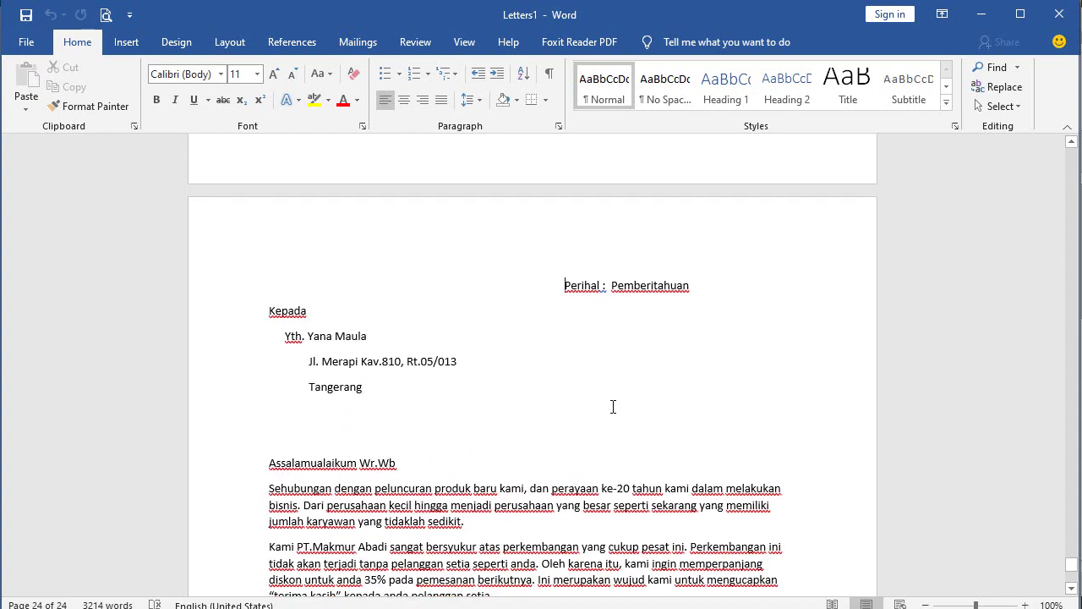
shift+click(640, 469)
click(427, 386)
click(322, 361)
click(331, 336)
scroll(370, 398, up, 3)
scroll(369, 398, up, 4)
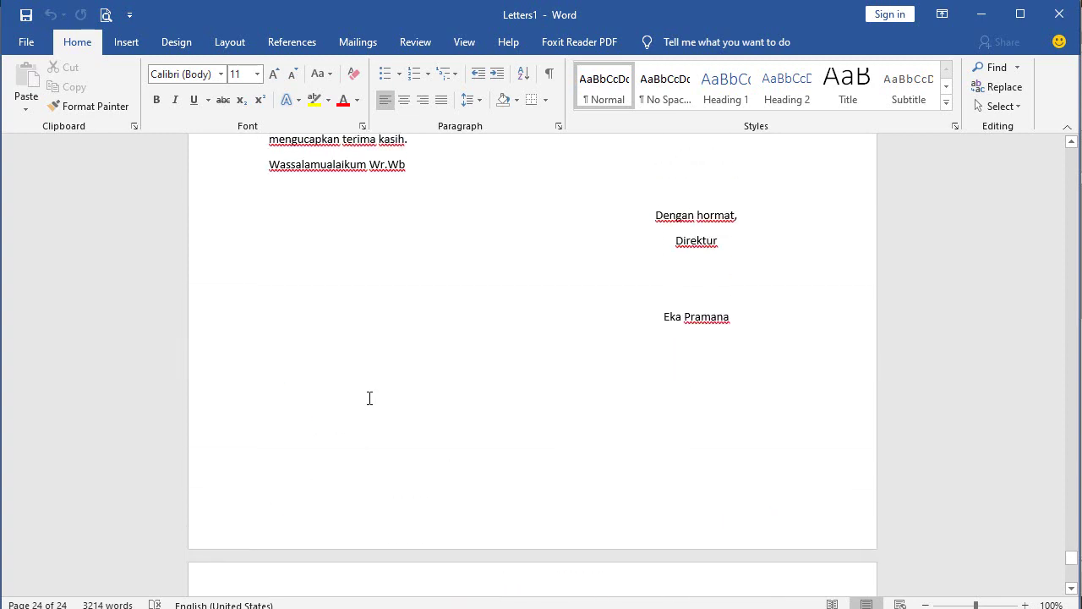
scroll(369, 399, up, 4)
scroll(369, 398, down, 7)
scroll(370, 398, down, 8)
scroll(370, 399, down, 5)
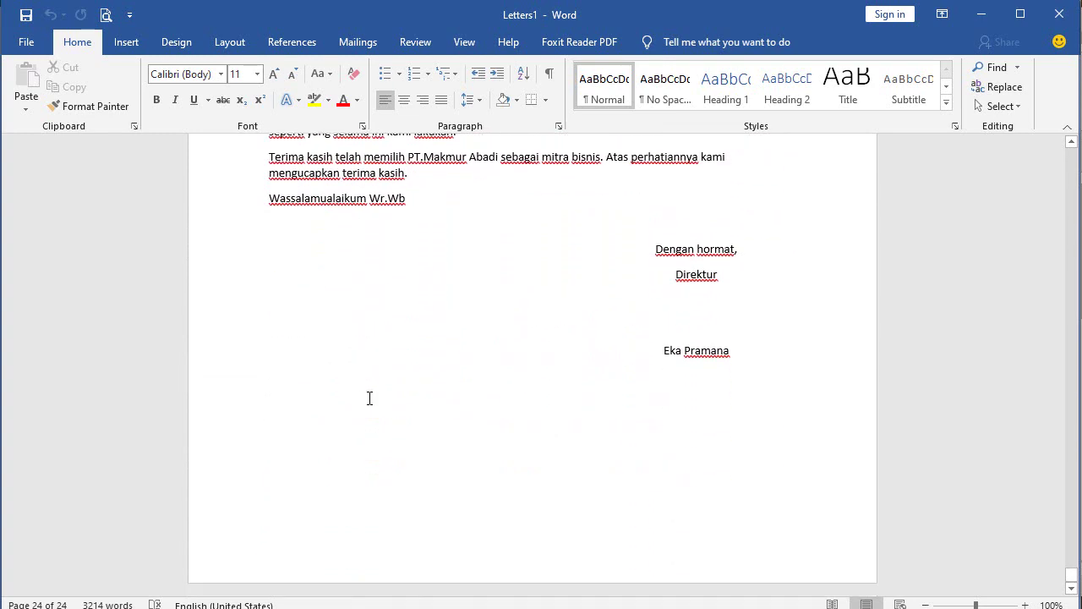
scroll(369, 399, up, 5)
scroll(369, 399, up, 1)
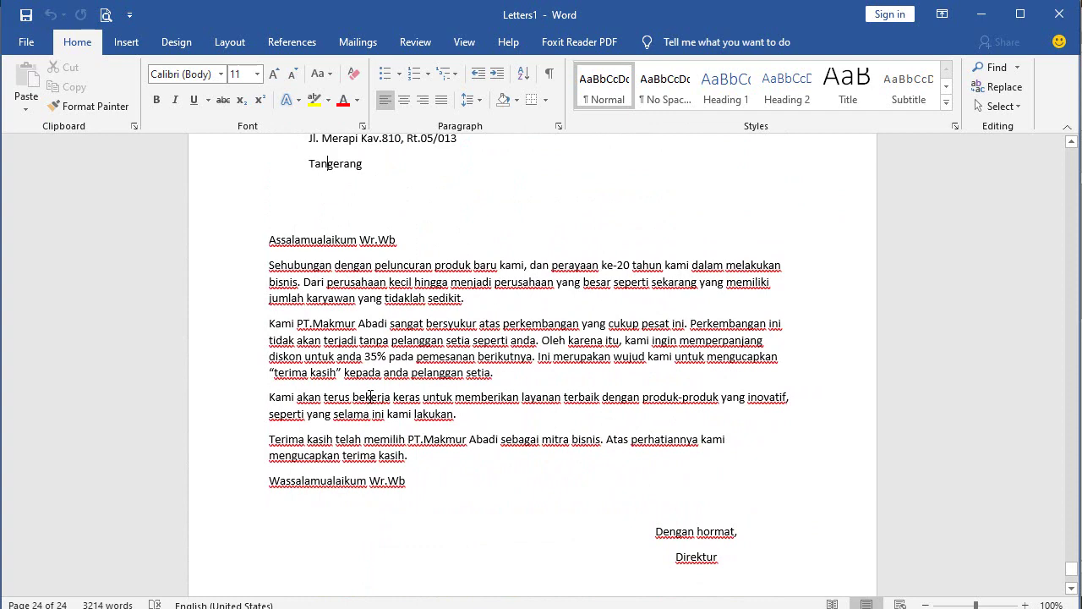
scroll(370, 398, up, 2)
scroll(369, 397, down, 8)
scroll(394, 382, up, 2)
scroll(393, 381, up, 4)
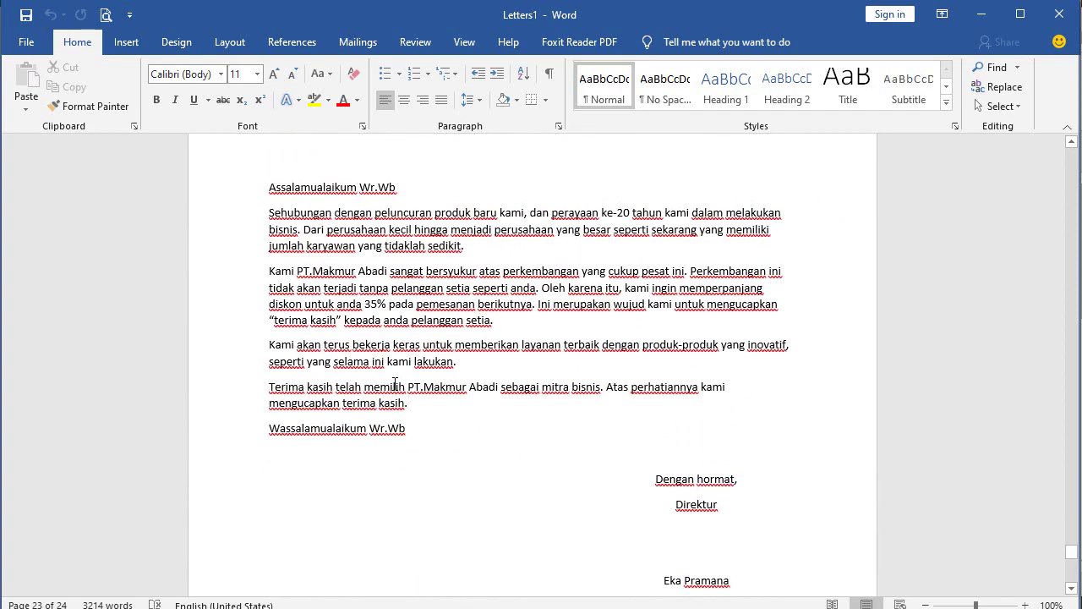
scroll(394, 382, up, 3)
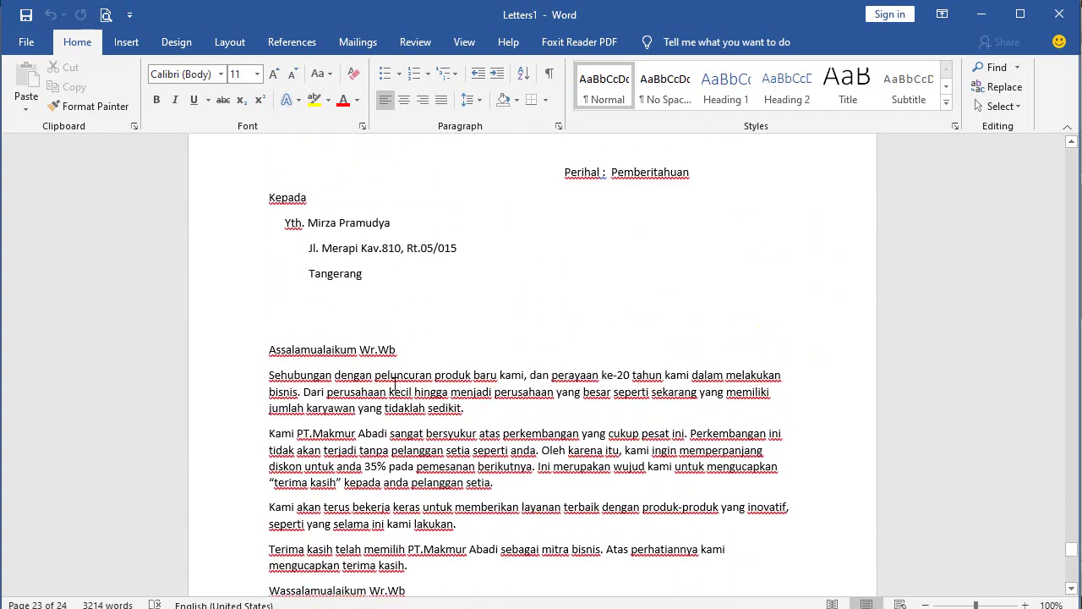